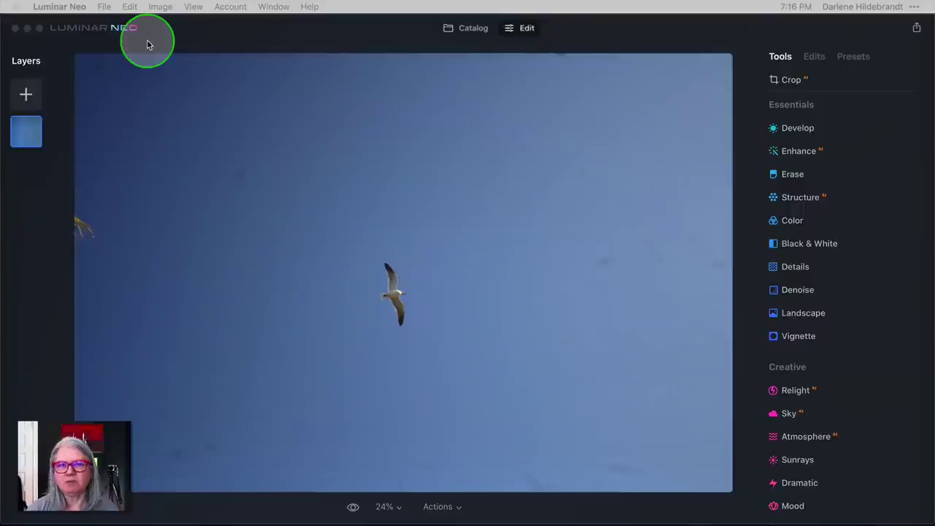
Clean the seagull photo with Remove Dust Spots, then erase a painted strip along its bottom edge.
scroll(793, 157, "down", 1)
scroll(793, 161, "down", 8)
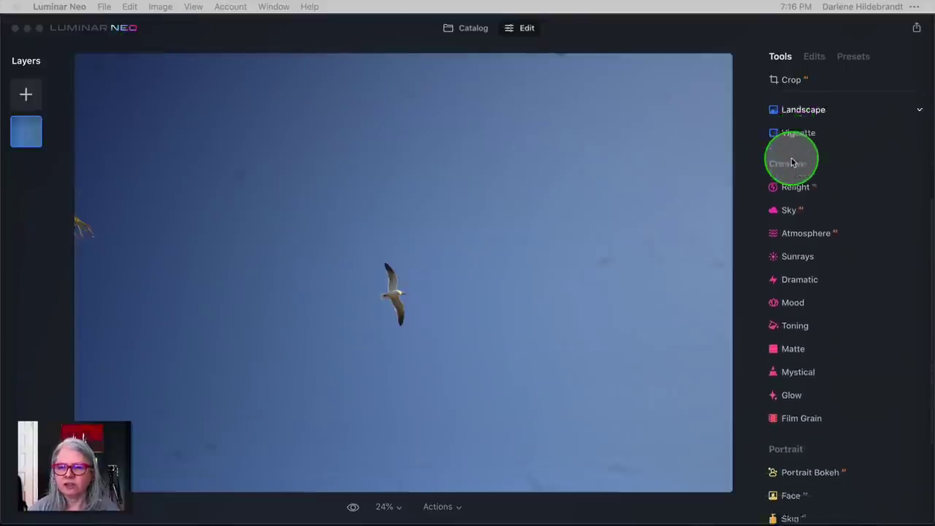
scroll(793, 163, "down", 5)
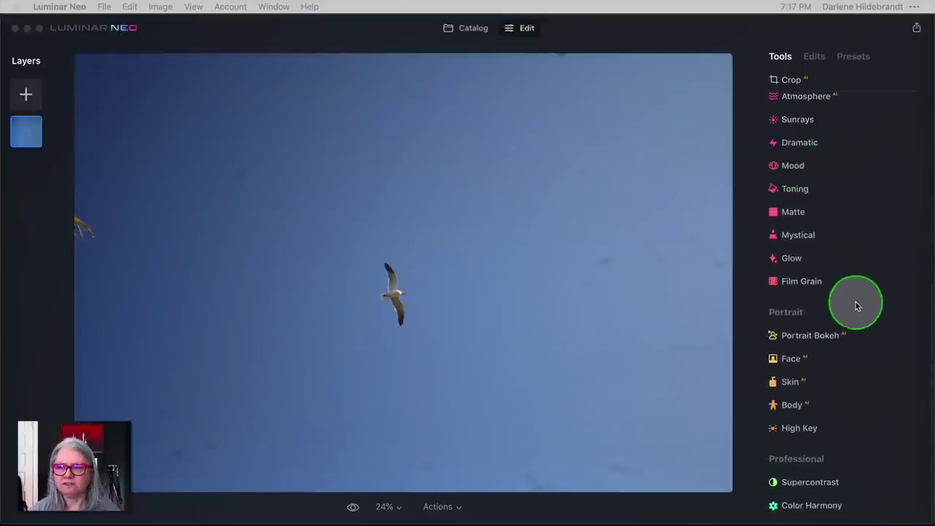
scroll(857, 310, "up", 10)
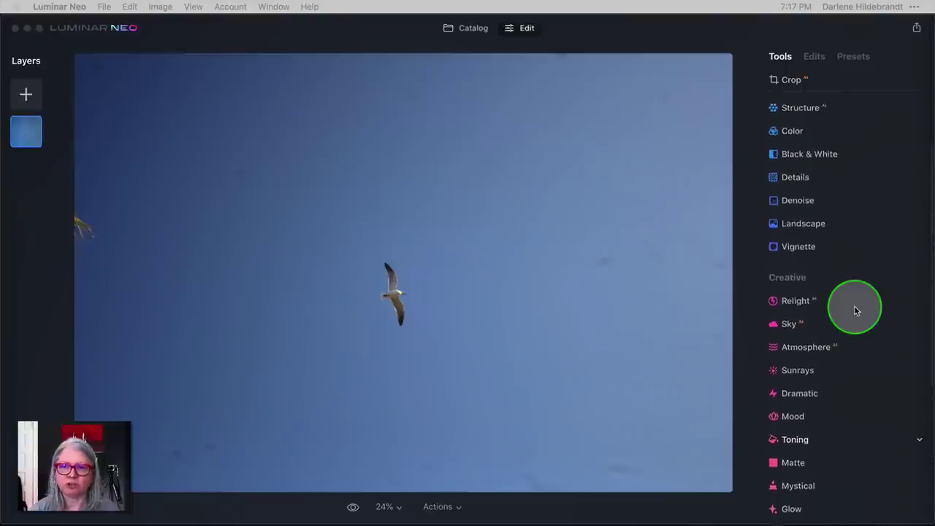
scroll(857, 310, "up", 3)
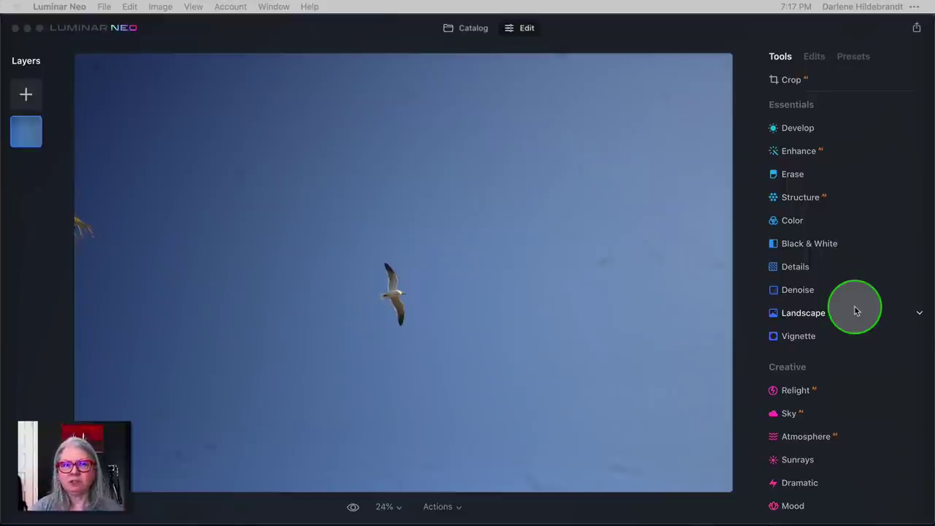
left_click(857, 310)
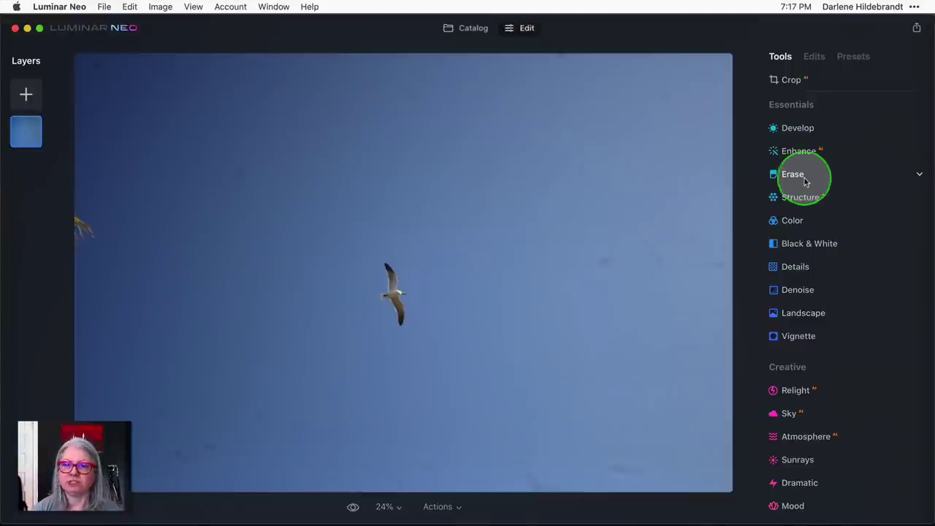
left_click(803, 176)
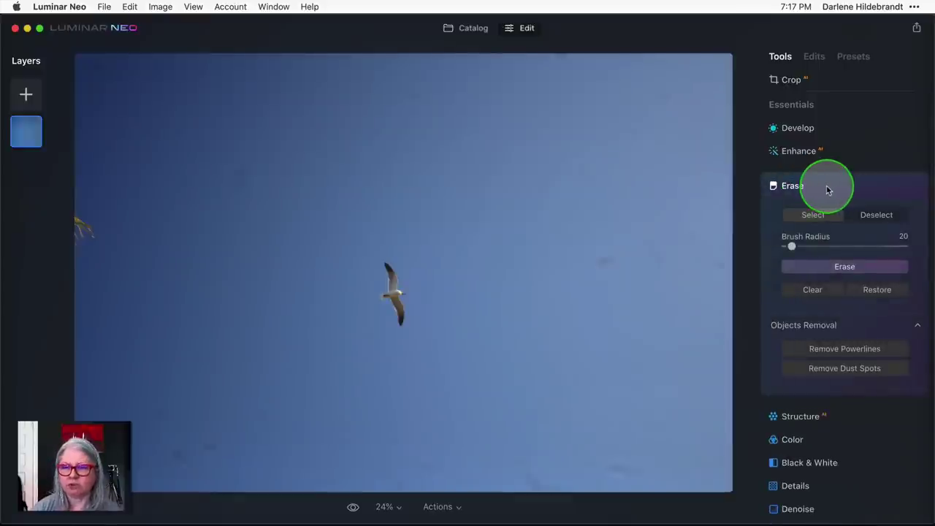
left_click(844, 369)
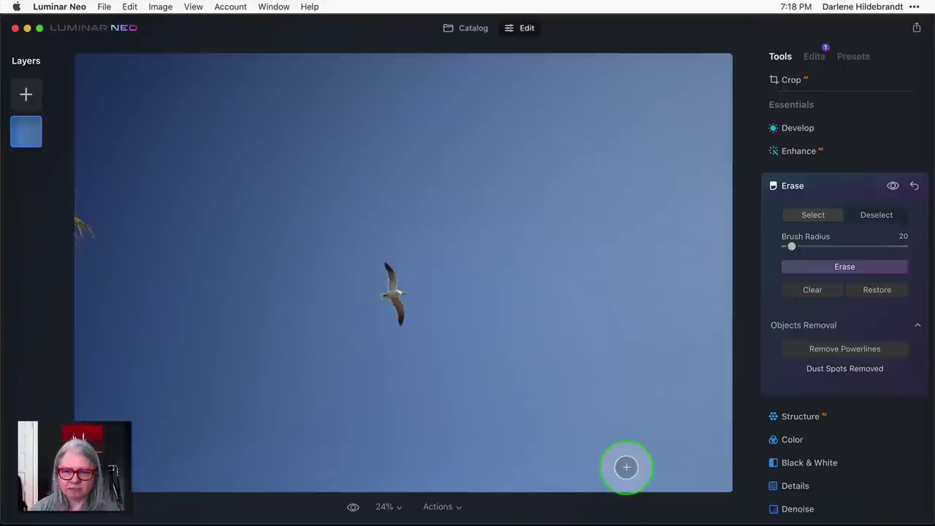
left_click_drag(622, 467, 537, 467)
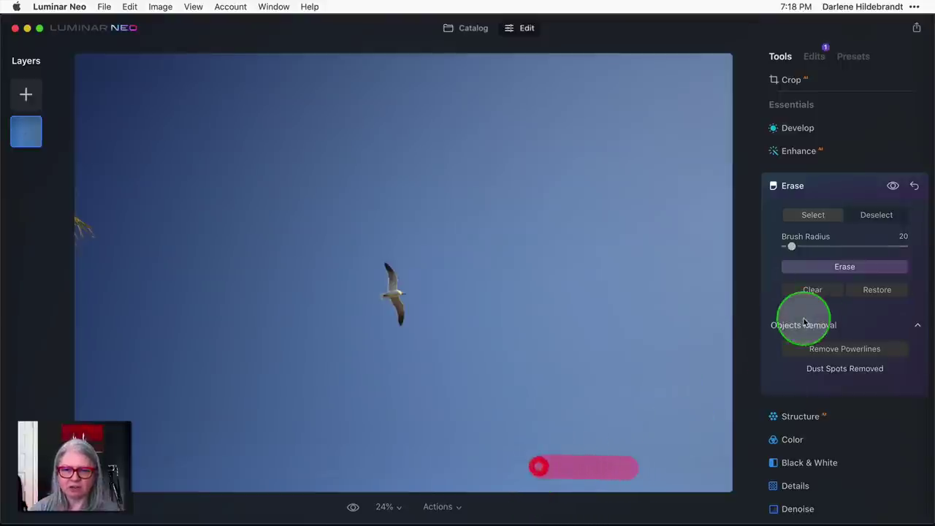
left_click(839, 267)
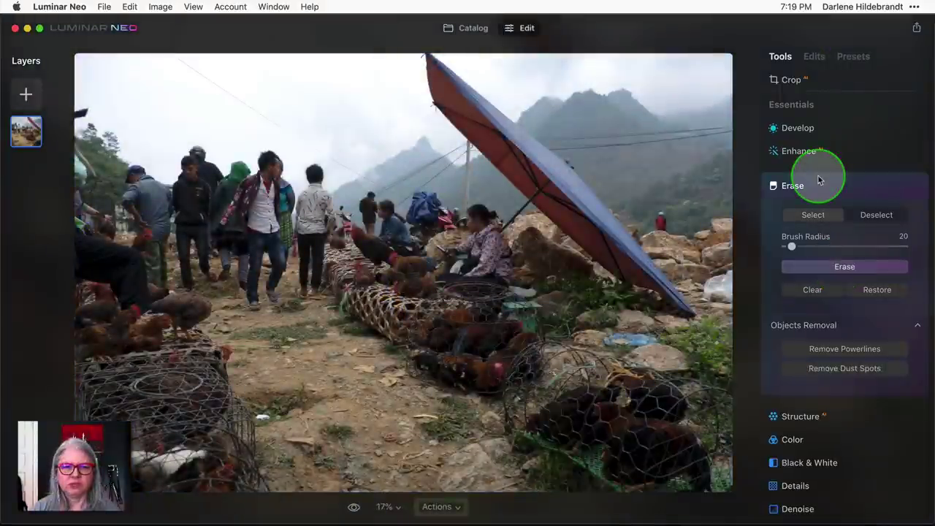
Remove the power lines automatically, zoom to 50%, and clear a test mark on the umbrella.
left_click(843, 350)
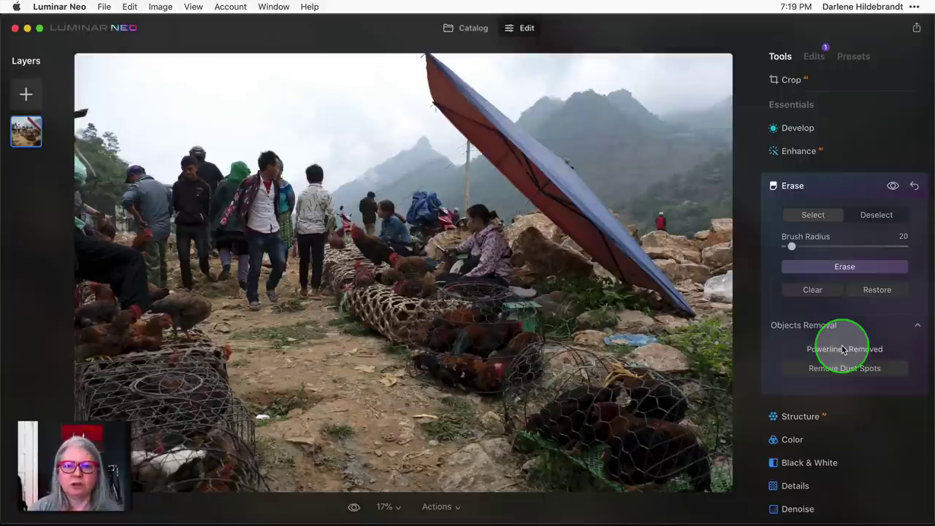
left_click(386, 507)
left_click(393, 429)
scroll(484, 285, "up", 5)
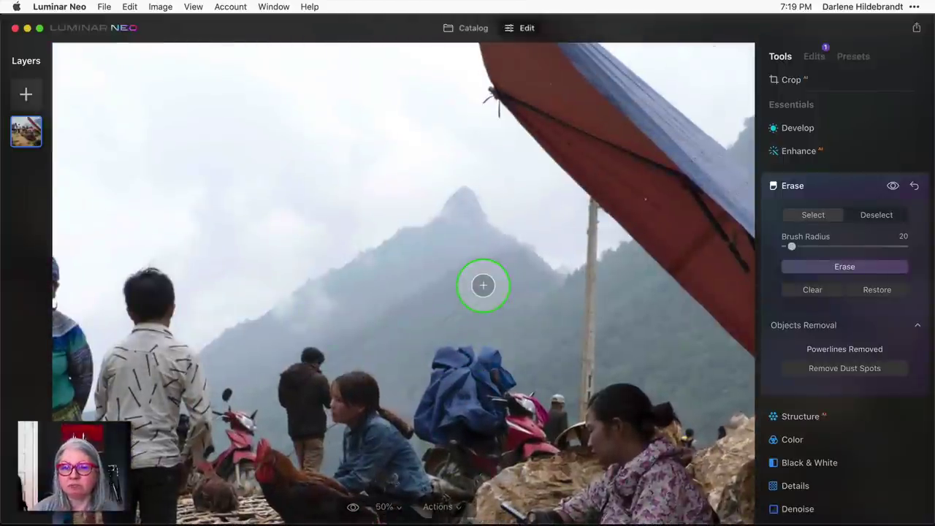
scroll(483, 285, "right", 6)
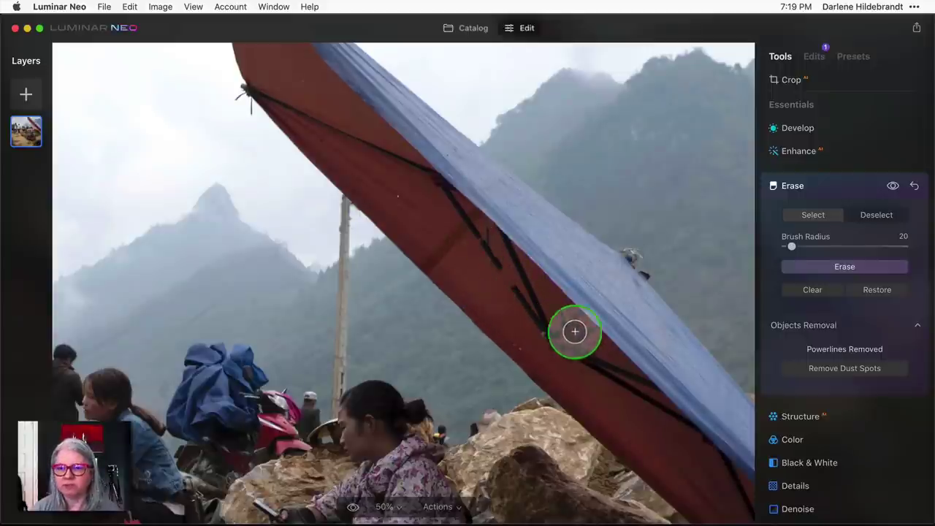
left_click_drag(495, 258, 507, 289)
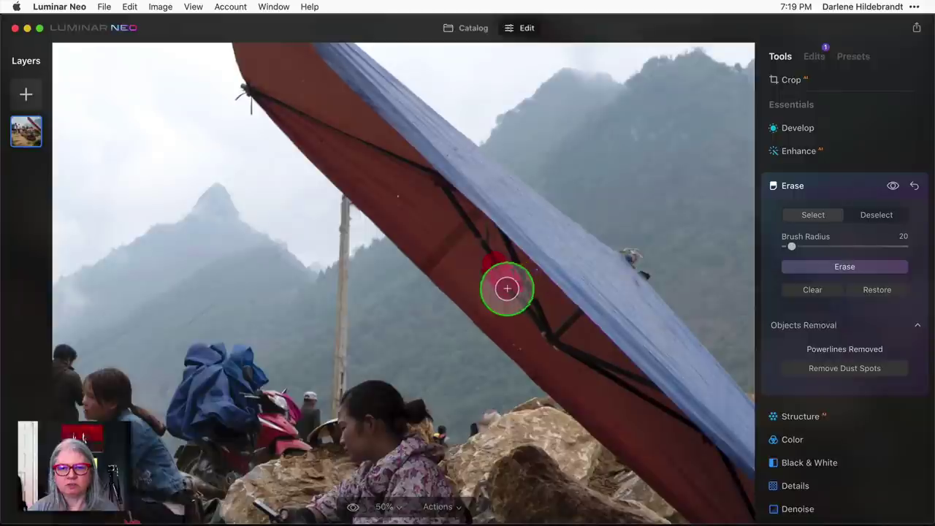
left_click(873, 292)
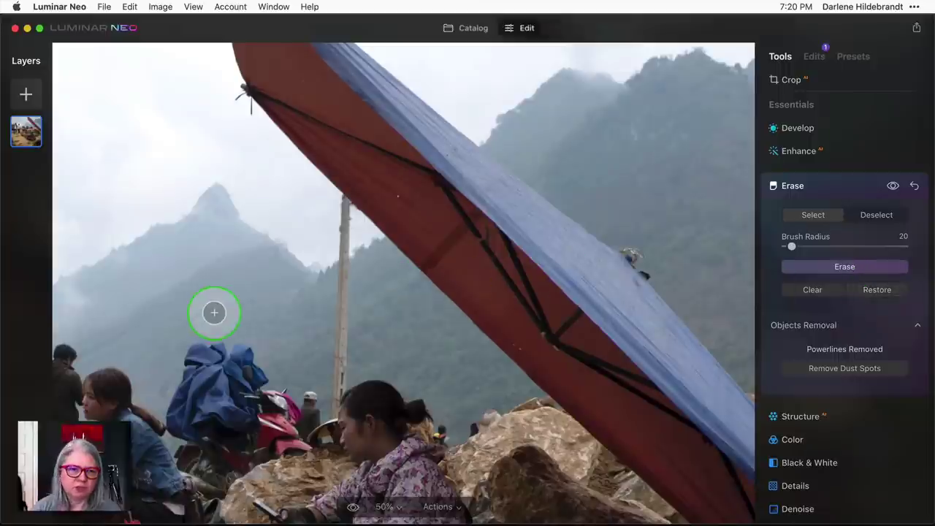
Erase a small patch of the misty mountainside and compare the result with the original.
left_click(222, 299)
left_click_drag(202, 309, 178, 329)
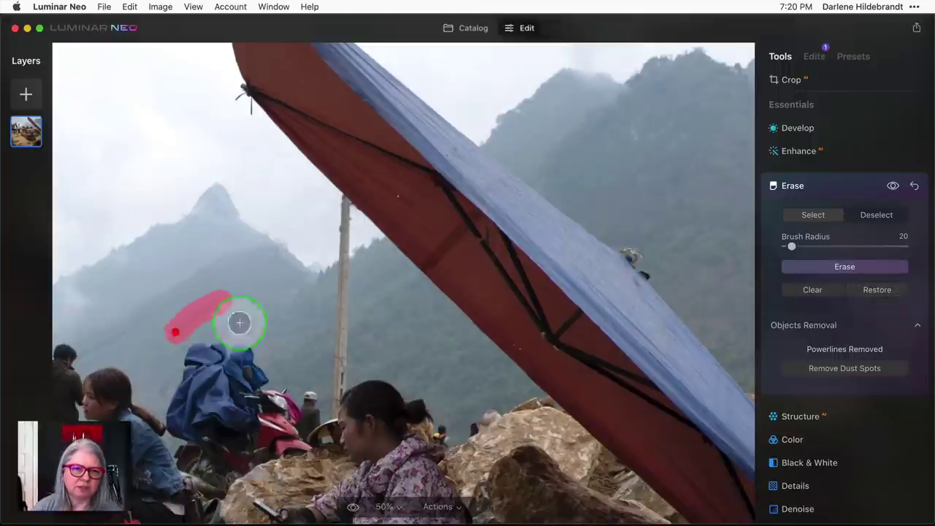
left_click(830, 269)
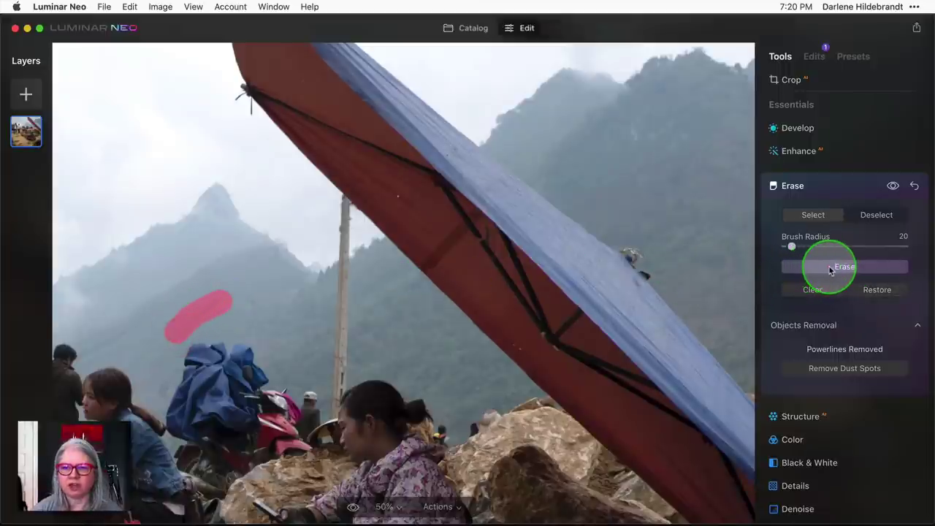
scroll(611, 269, "right", 10)
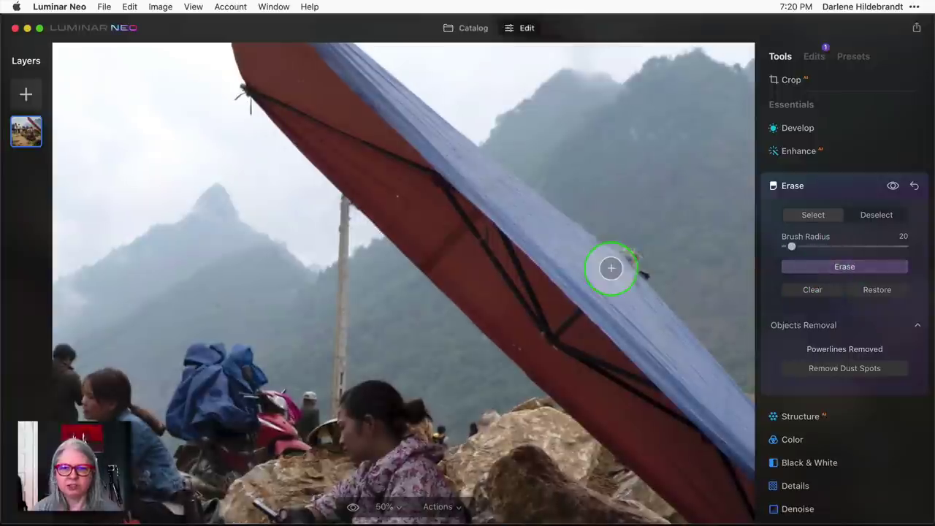
scroll(610, 268, "down", 10)
scroll(611, 268, "right", 12)
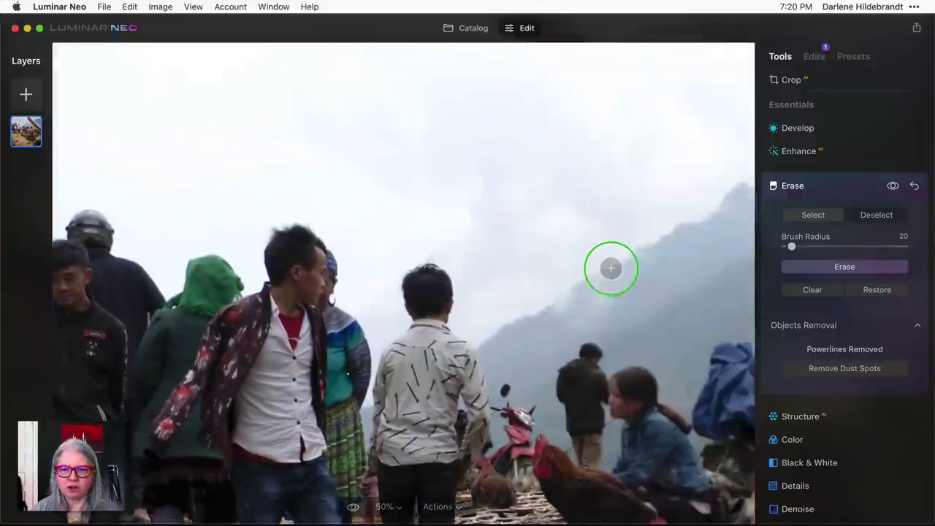
scroll(611, 268, "down", 2)
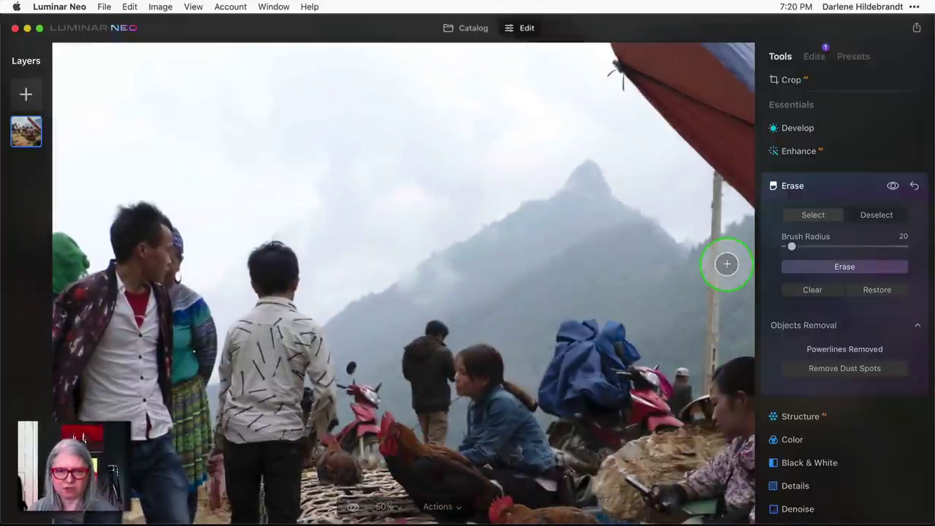
key("backslash")
key("backslash")
left_click(474, 439)
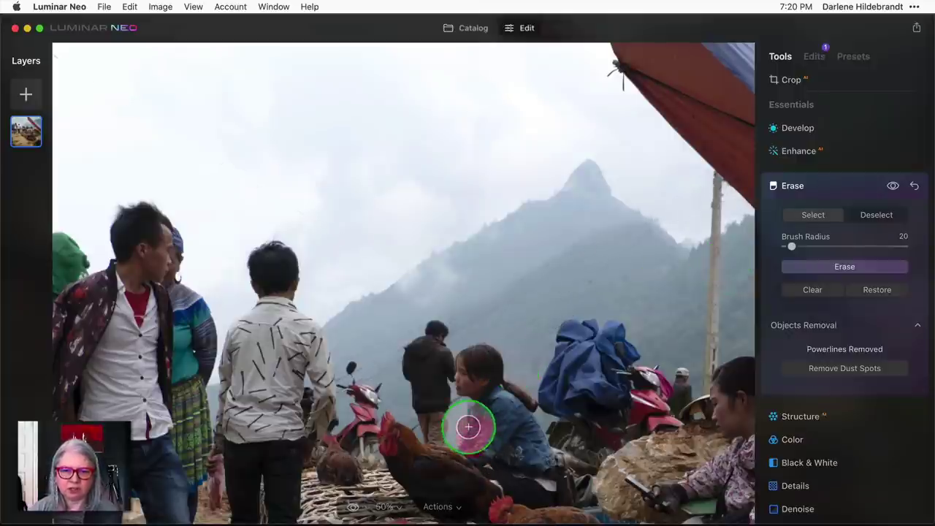
left_click(874, 292)
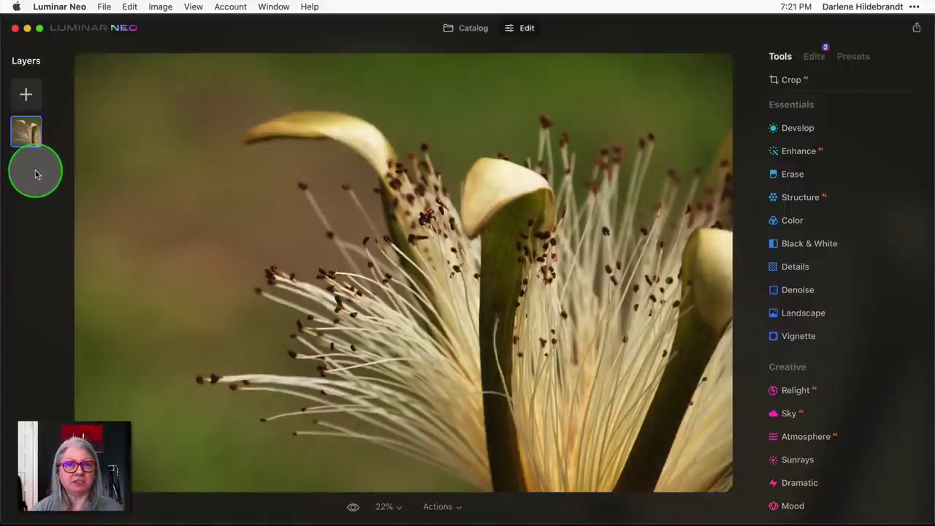
Add the grey texture from My Images as a new layer over the flower photo.
left_click(26, 96)
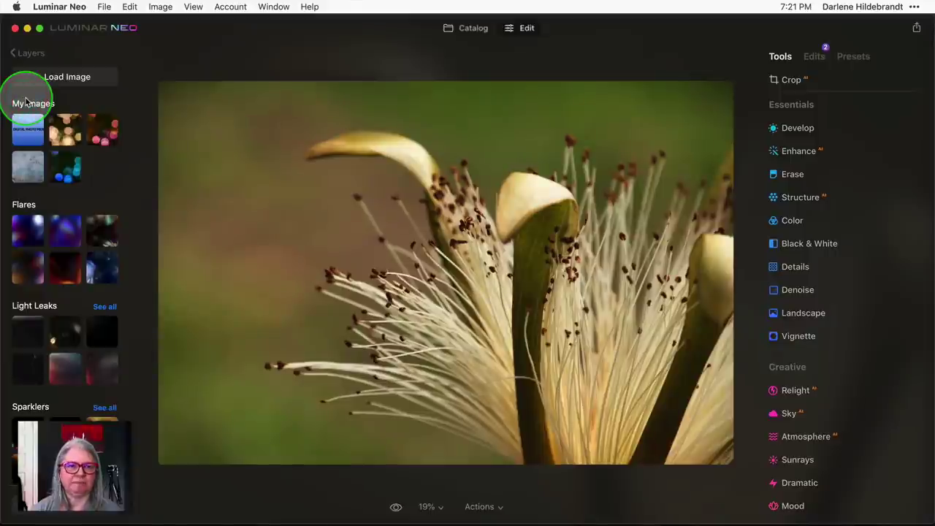
scroll(29, 209, "down", 5)
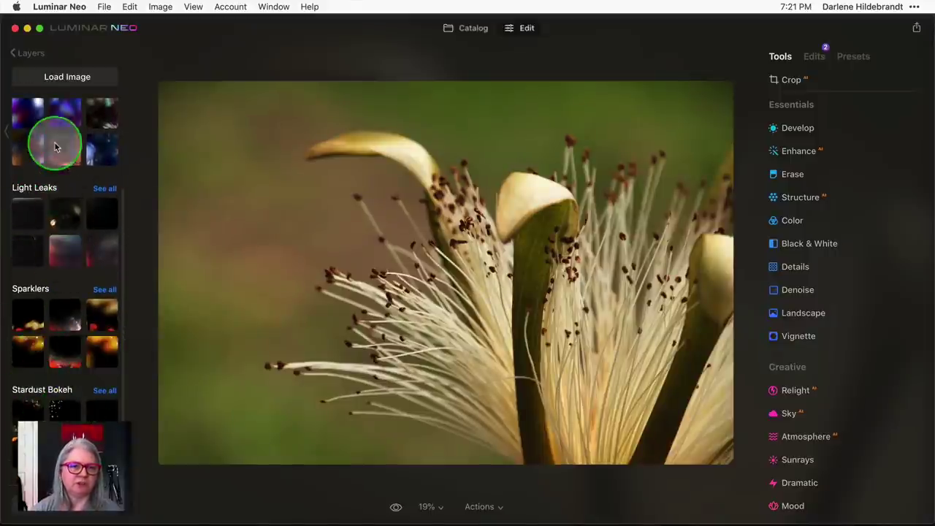
scroll(56, 324, "up", 5)
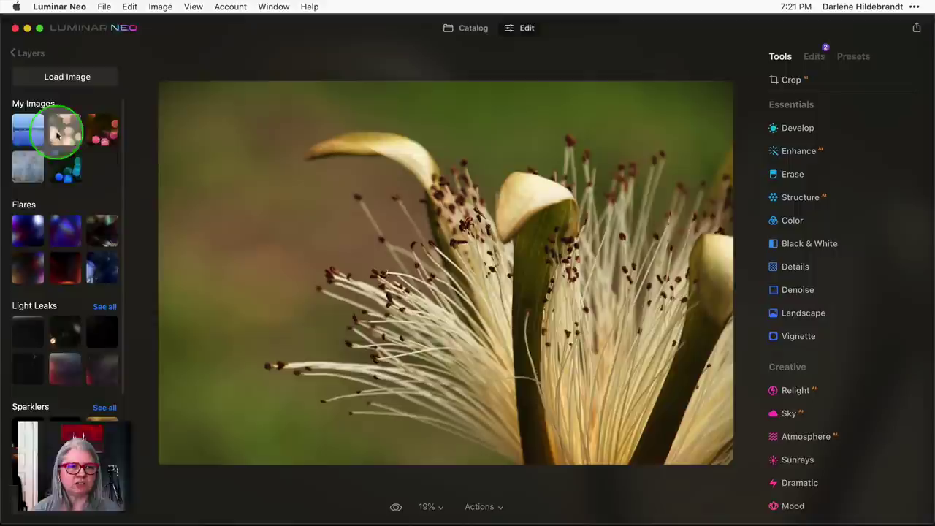
left_click(22, 170)
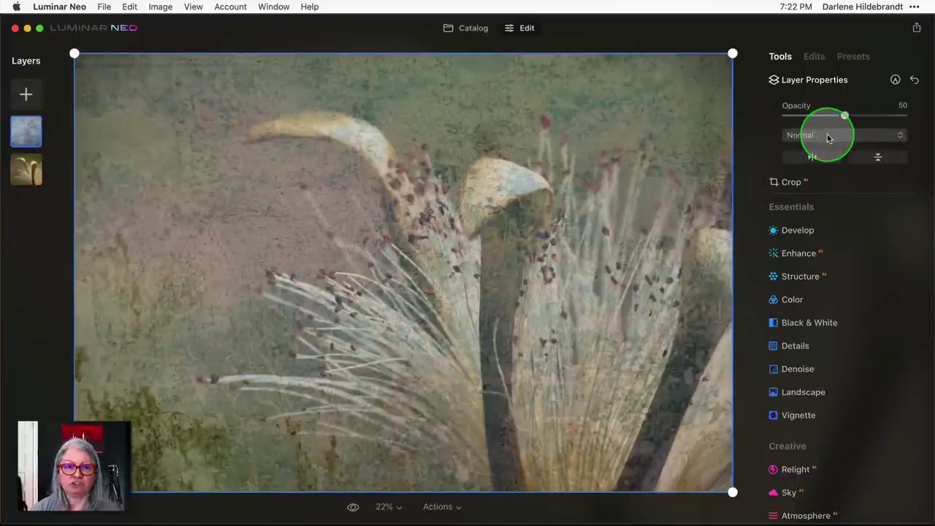
Resize the texture layer from its top-right corner, keeping the Normal blend mode.
left_click(829, 138)
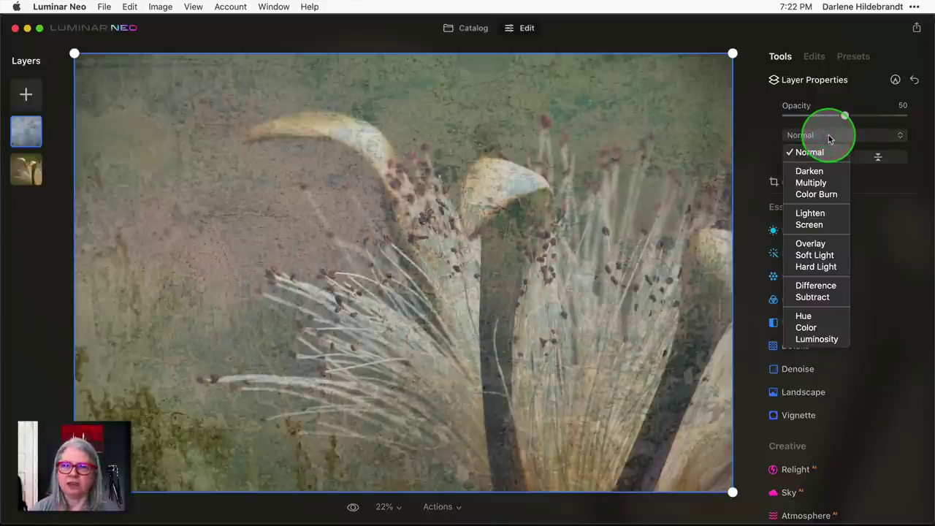
left_click(695, 461)
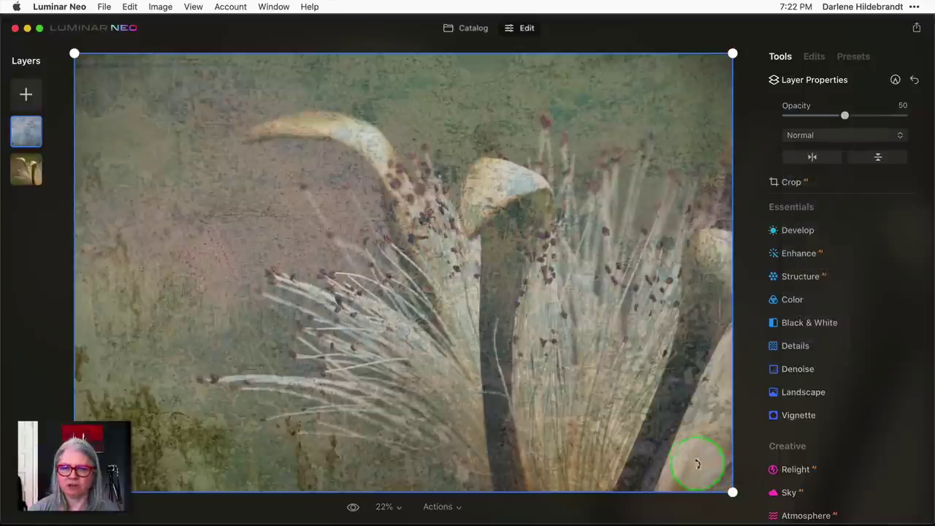
left_click(681, 451)
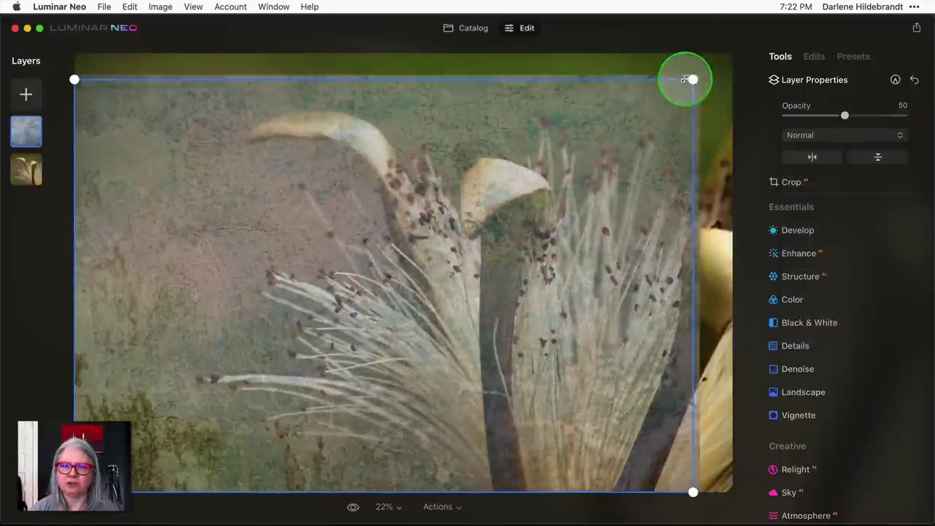
left_click_drag(682, 80, 777, 46)
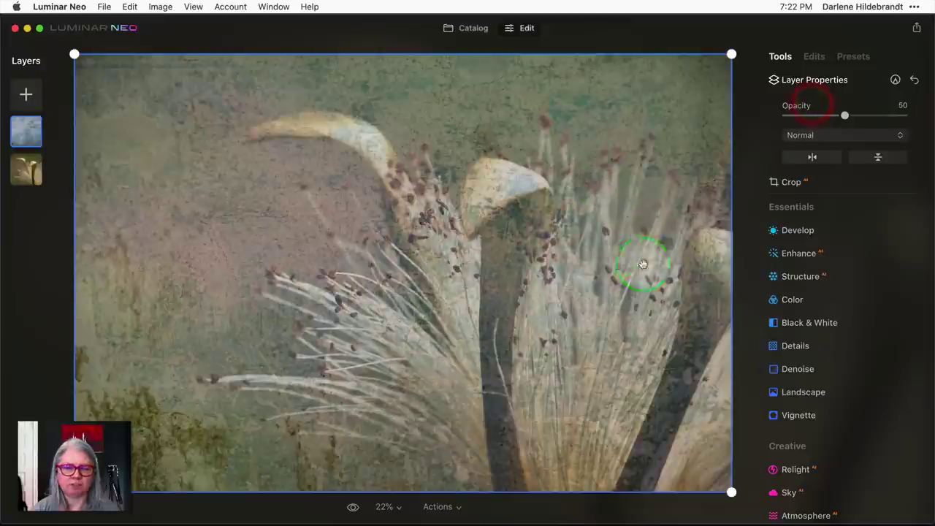
Set the texture layer to 73% opacity with the Overlay blend mode.
left_click(843, 139)
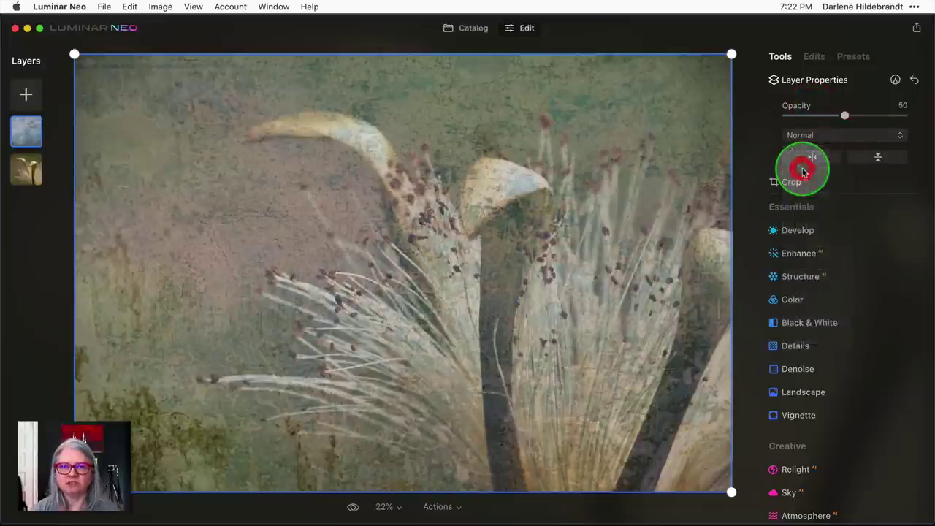
left_click(809, 171)
left_click_drag(843, 115, 874, 115)
left_click(847, 136)
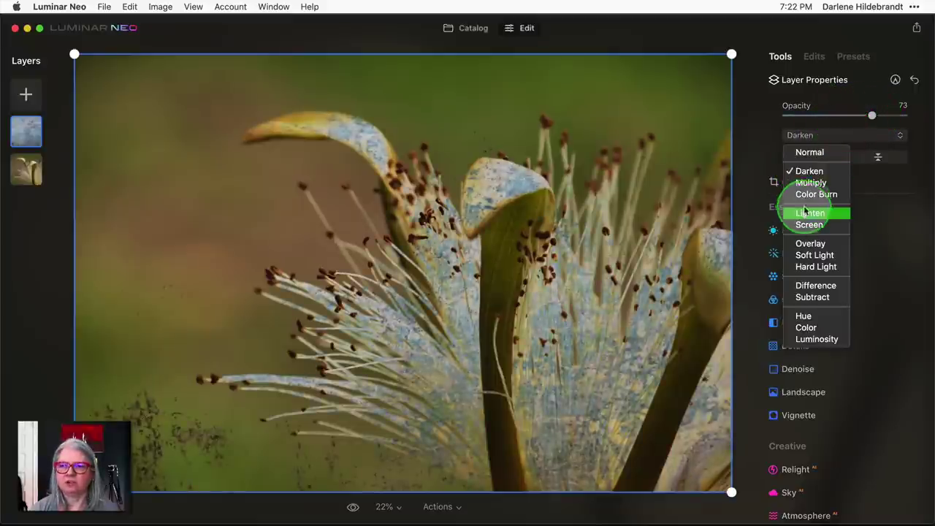
left_click(810, 245)
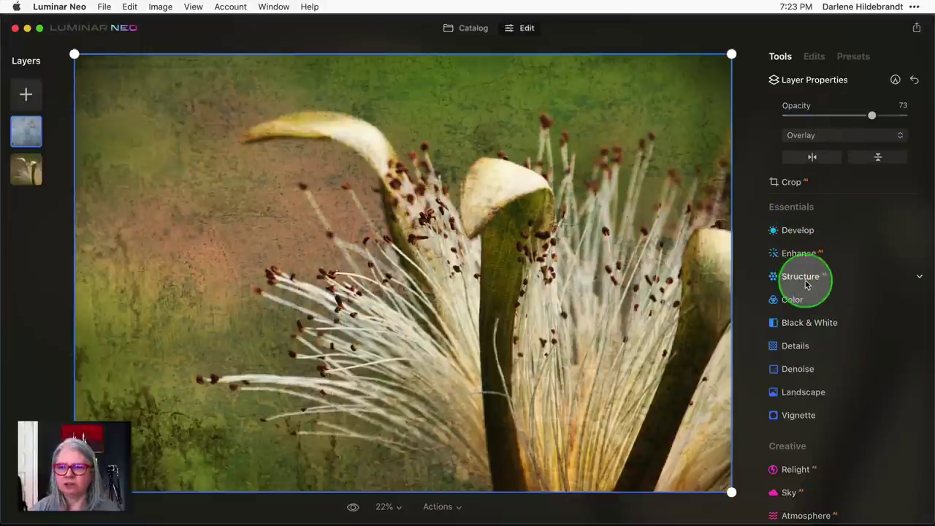
Drop the texture's Color Saturation to -100, then ease it back to -37.
left_click(800, 302)
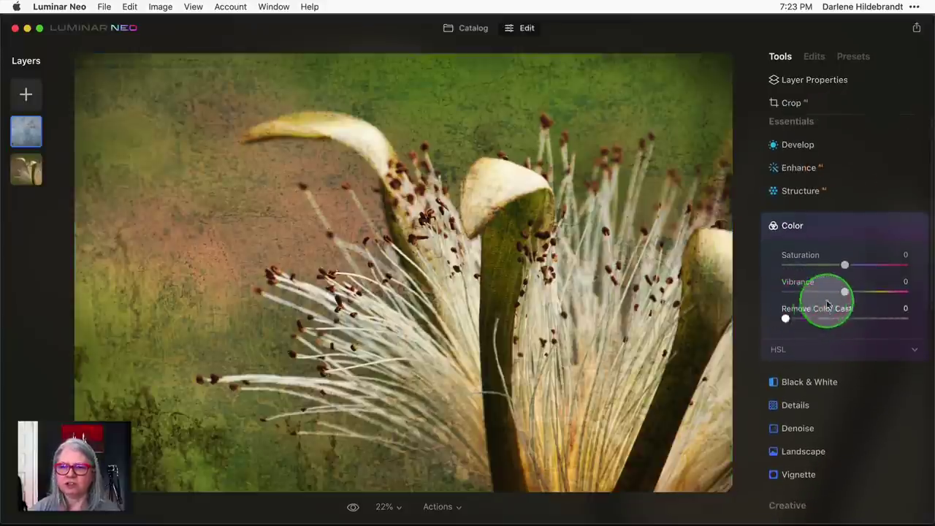
left_click_drag(845, 264, 745, 270)
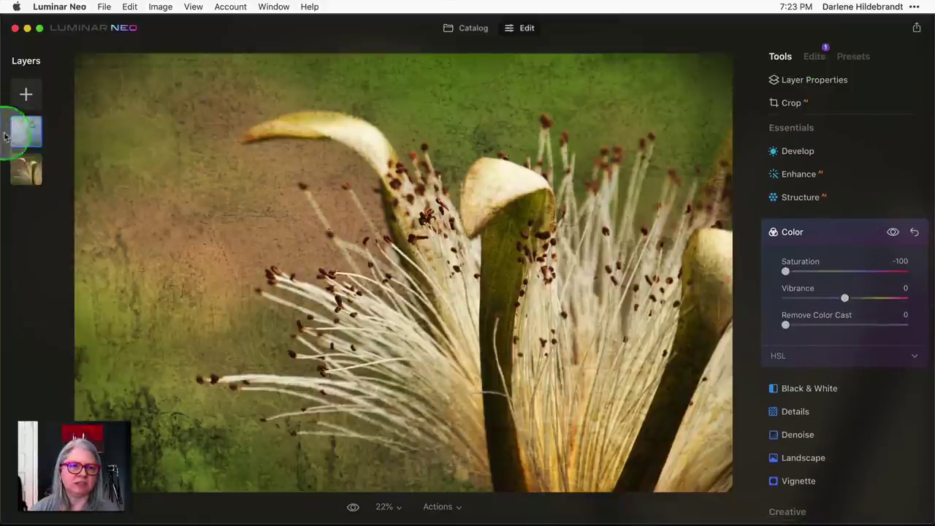
left_click_drag(14, 133, 813, 269)
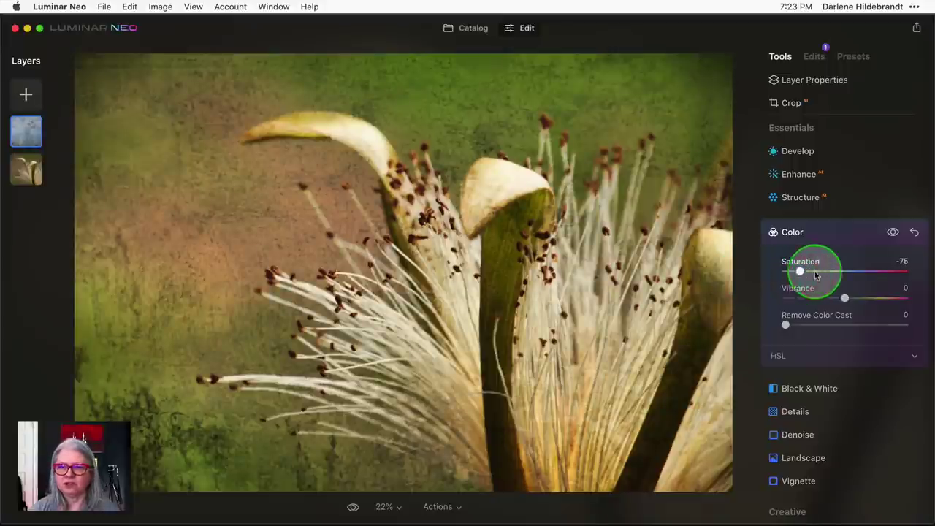
Apply the Sepia LUT in the Mood tool with Amount set to 66.
left_click(828, 233)
scroll(831, 235, "down", 10)
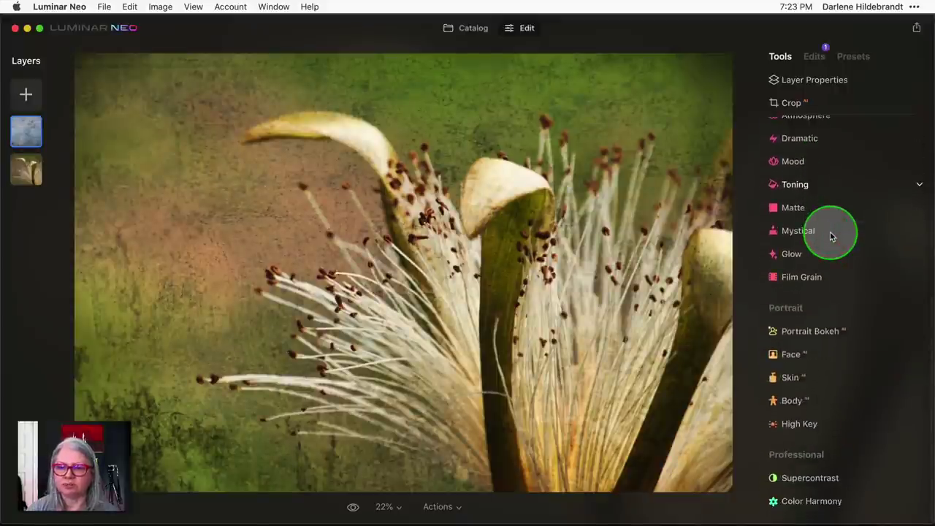
scroll(830, 235, "up", 6)
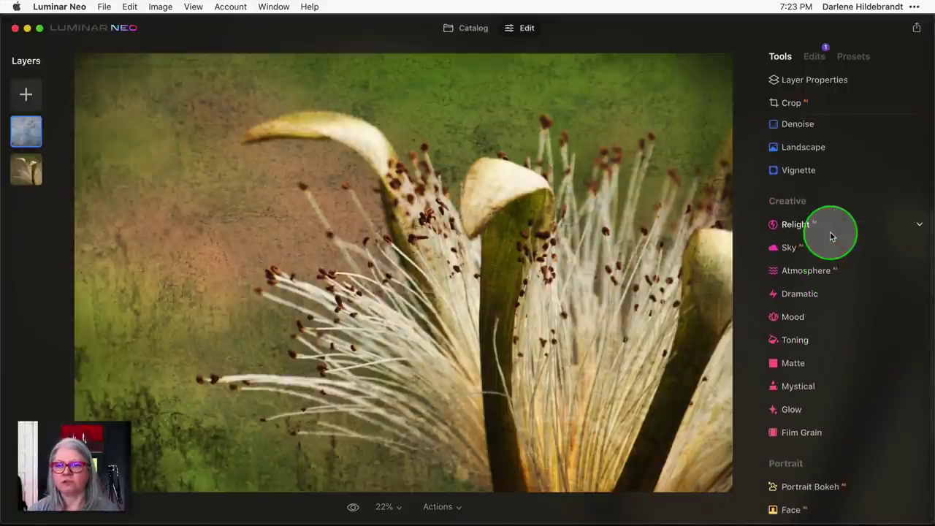
scroll(830, 235, "up", 2)
scroll(830, 235, "down", 5)
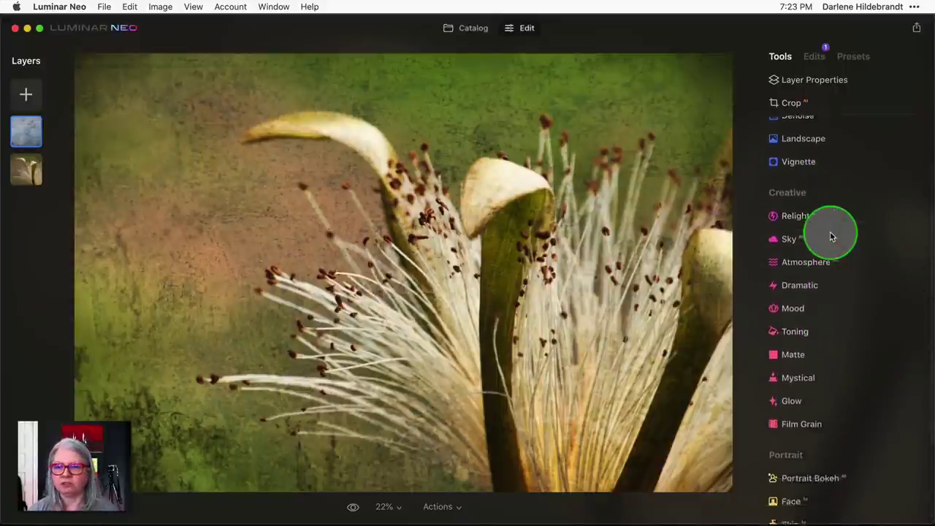
scroll(830, 235, "down", 1)
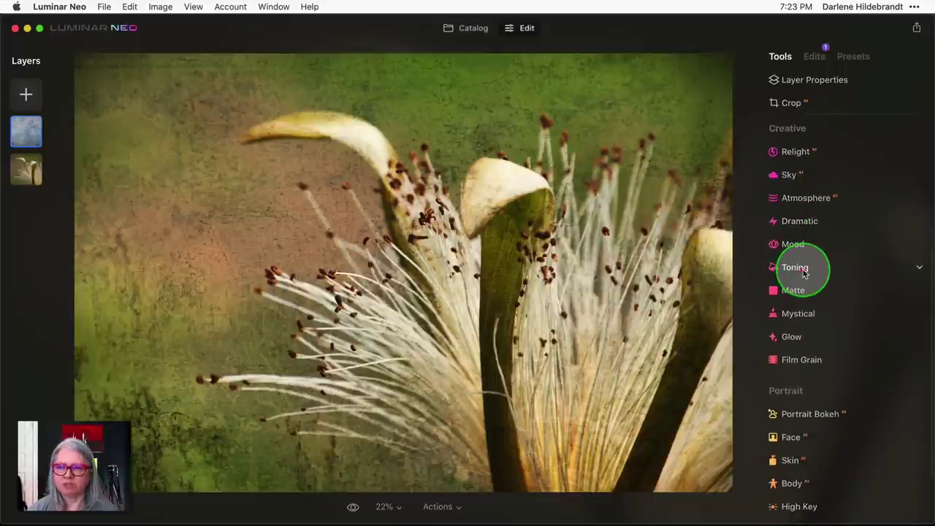
left_click(803, 266)
left_click(804, 243)
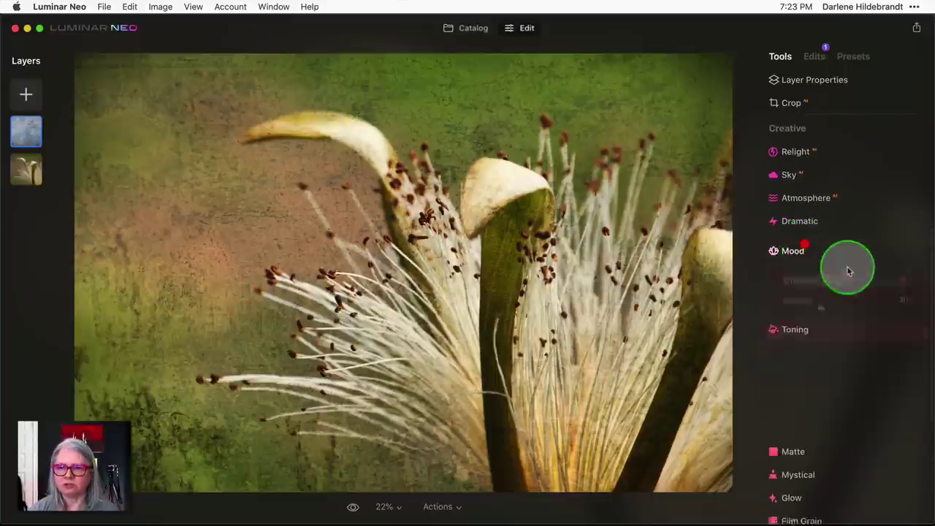
left_click(830, 286)
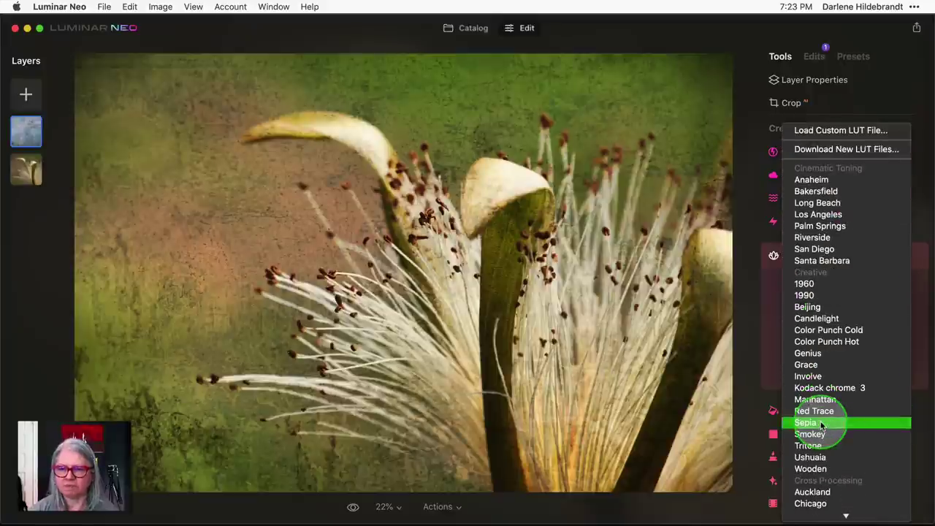
left_click(807, 422)
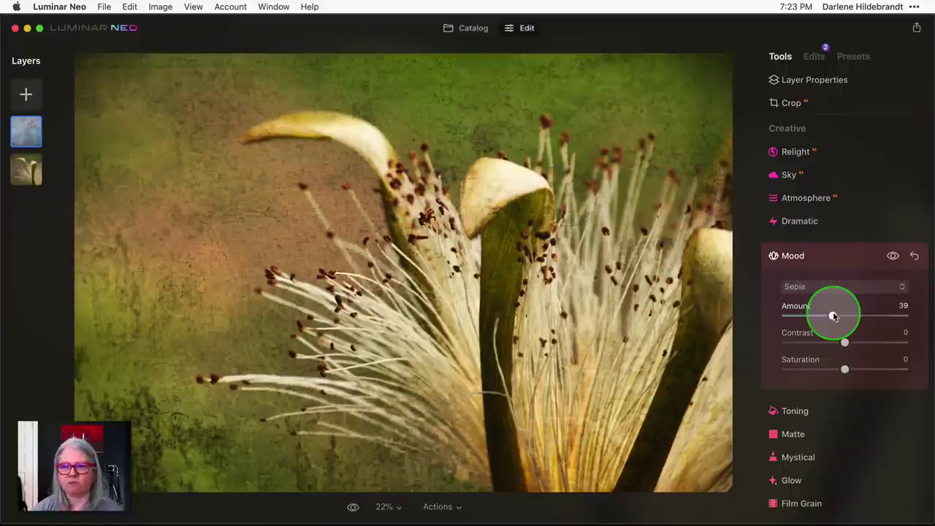
left_click_drag(833, 316, 866, 313)
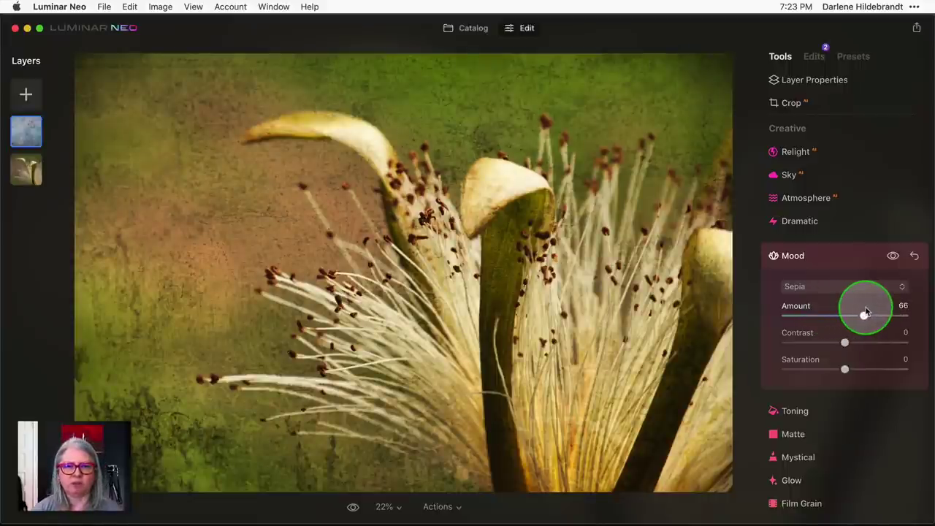
Start a paint mask on the texture layer using the eraser brush at 77 strength.
left_click(844, 261)
scroll(843, 258, "up", 5)
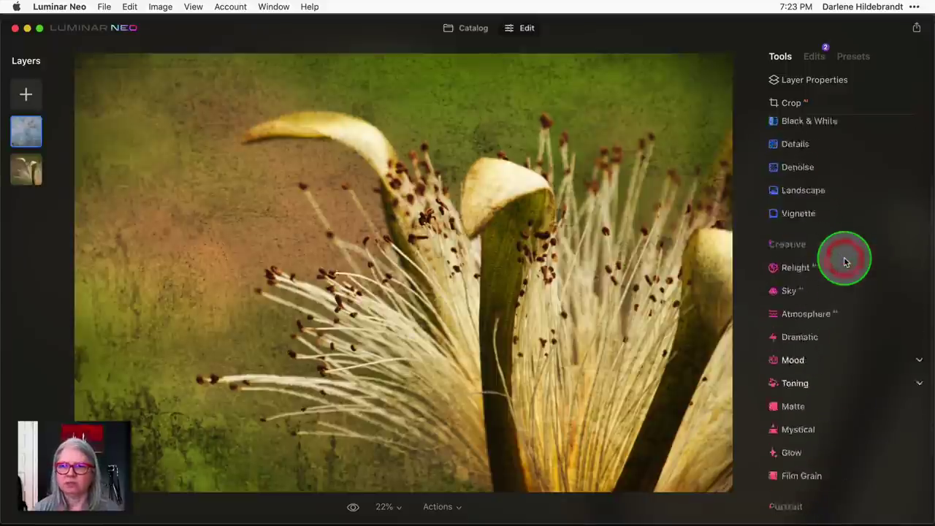
left_click(838, 87)
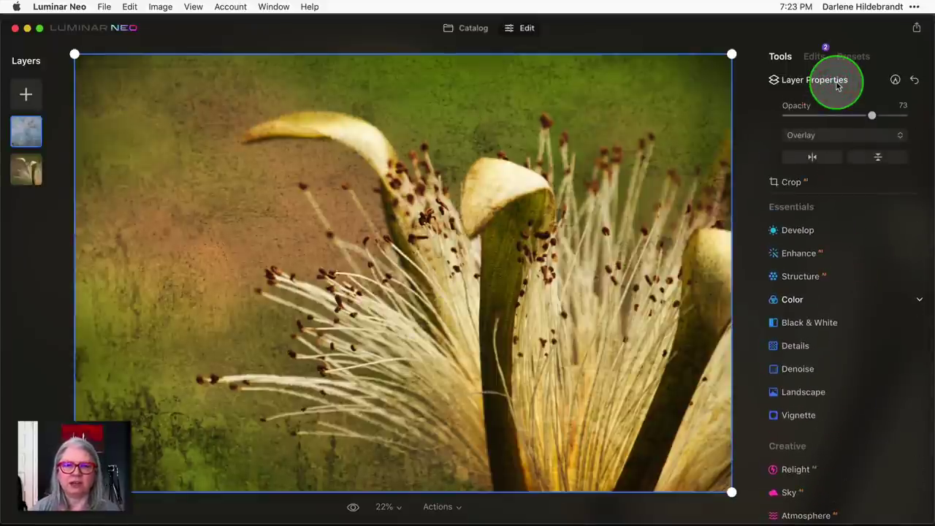
left_click(894, 79)
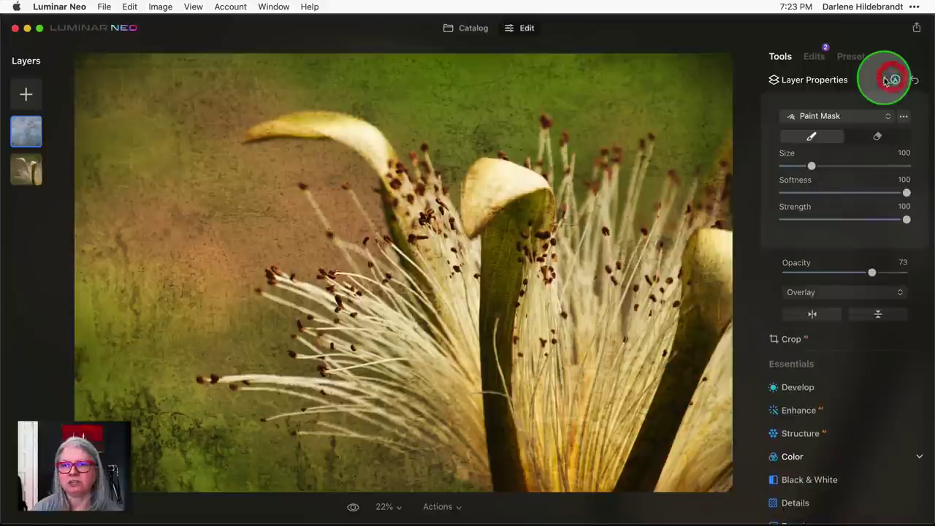
left_click(875, 137)
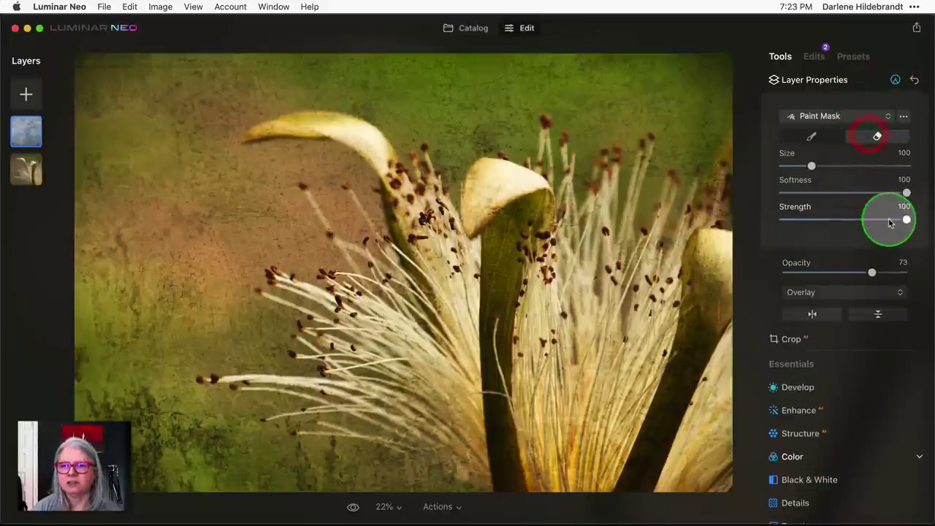
left_click_drag(905, 219, 879, 219)
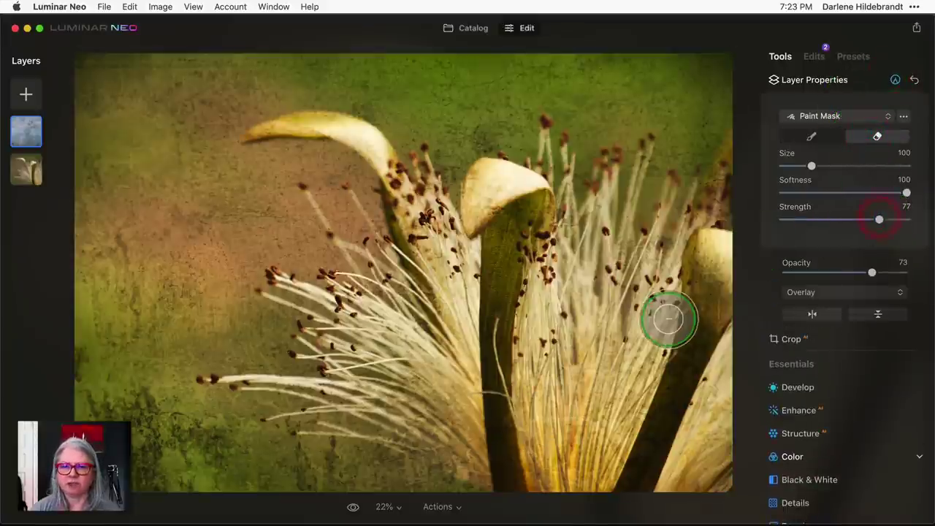
Erase the texture from the lily's bulbs, lower stem and stamens.
left_click_drag(705, 249, 700, 314)
mouse_move(511, 266)
left_mouse_down()
mouse_move(456, 195)
mouse_move(497, 185)
mouse_move(486, 266)
mouse_move(475, 259)
mouse_move(492, 360)
left_mouse_up()
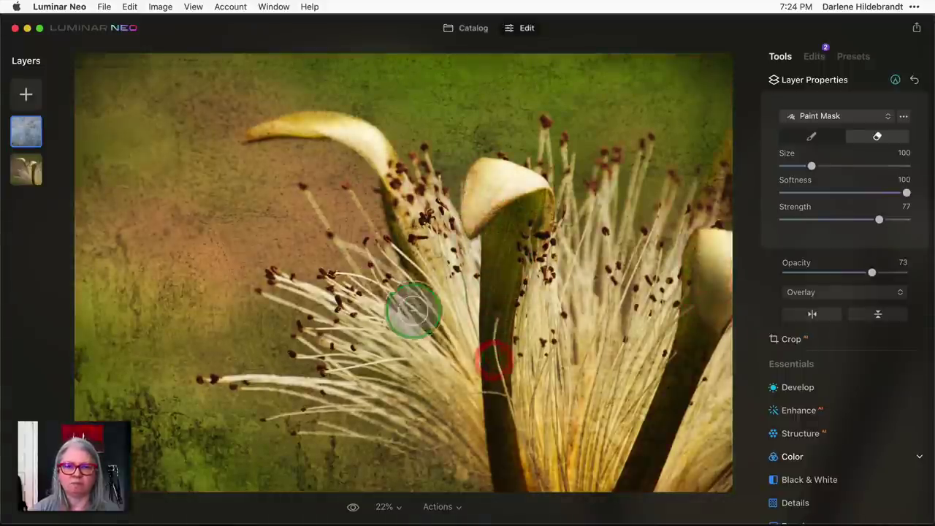
mouse_move(428, 416)
left_mouse_down()
mouse_move(419, 393)
mouse_move(437, 410)
left_mouse_up()
mouse_move(600, 409)
left_mouse_down()
mouse_move(610, 411)
mouse_move(549, 317)
mouse_move(588, 408)
left_mouse_up()
mouse_move(699, 456)
left_mouse_down()
mouse_move(679, 432)
mouse_move(664, 442)
left_mouse_up()
mouse_move(553, 442)
left_mouse_down()
mouse_move(536, 443)
mouse_move(581, 407)
left_mouse_up()
left_click_drag(622, 255, 630, 266)
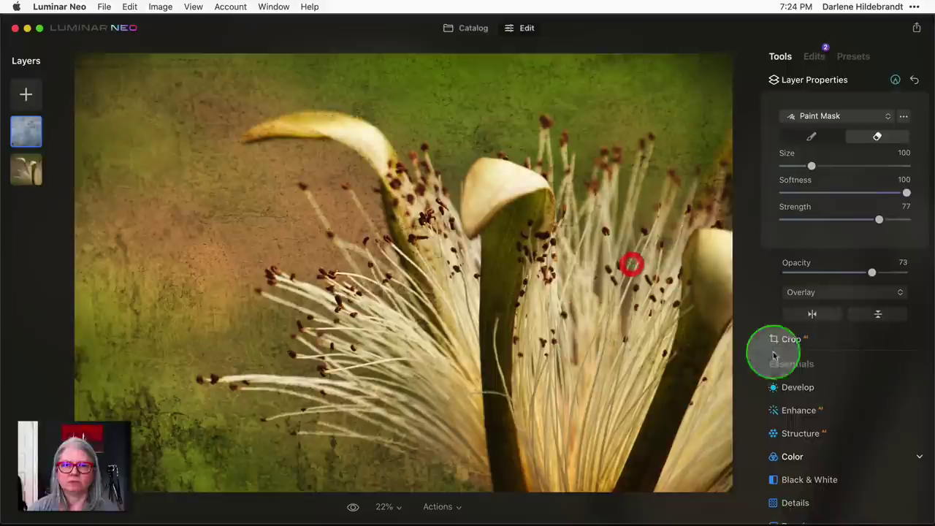
Test and reset Medium Details, then lower it to -100 on the lily photo layer.
left_click(867, 80)
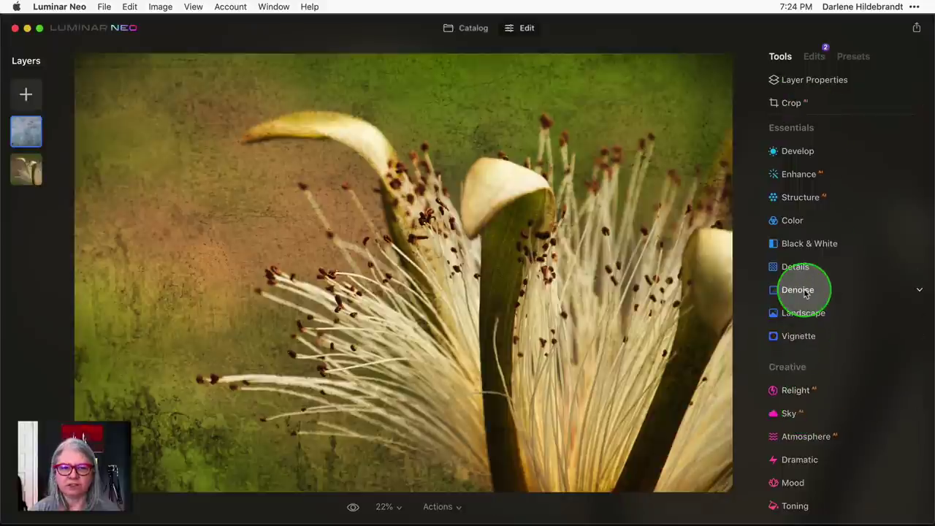
left_click(803, 267)
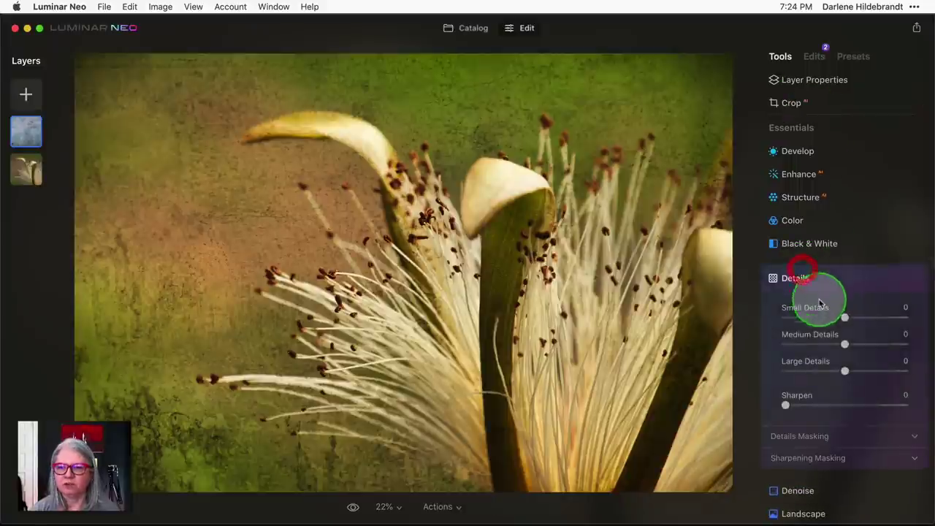
left_click_drag(844, 344, 907, 344)
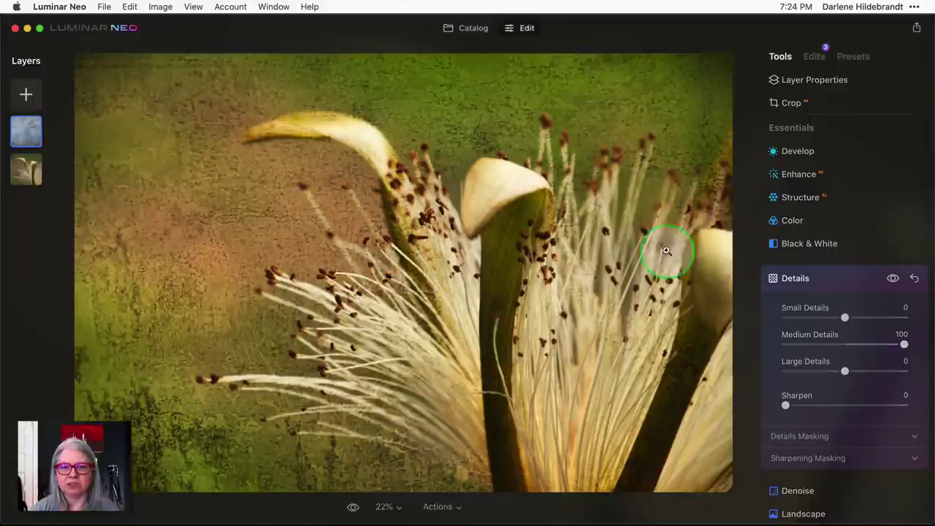
double_click(905, 344)
left_click(29, 171)
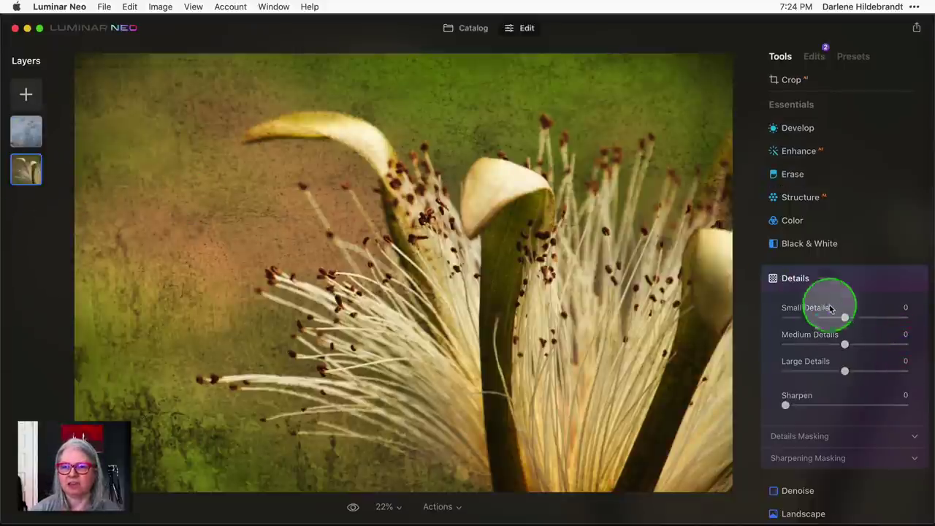
mouse_move(860, 334)
left_mouse_down()
mouse_move(786, 345)
mouse_move(877, 348)
left_mouse_up()
left_click(848, 277)
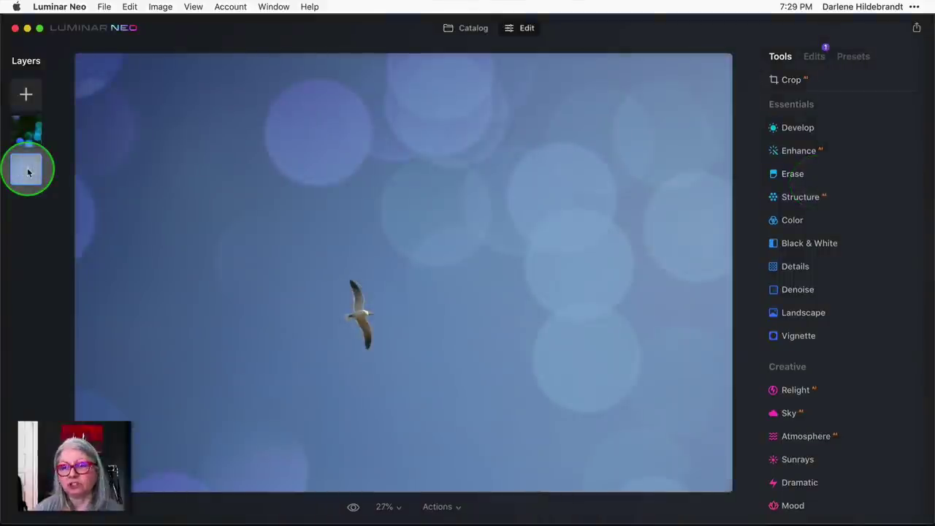
Show the Connect QR code dialog for linking an external device.
left_click(917, 29)
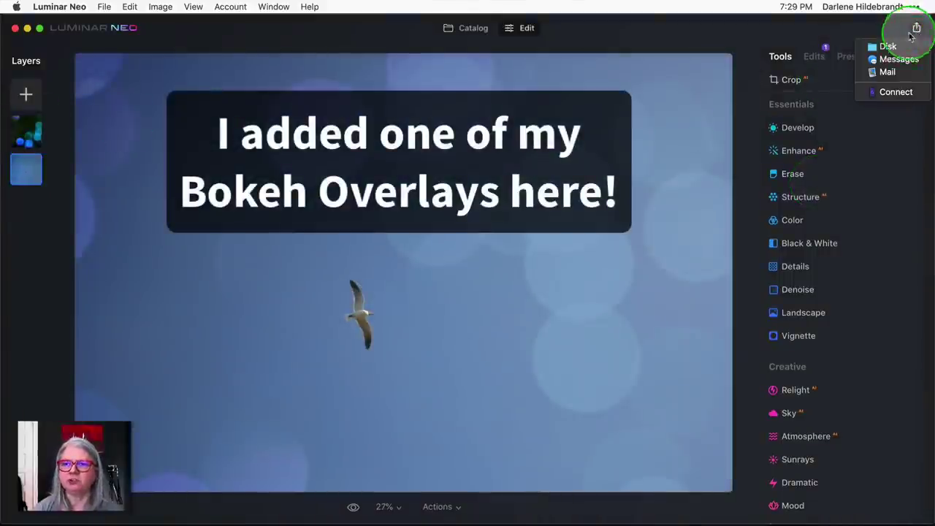
left_click(892, 92)
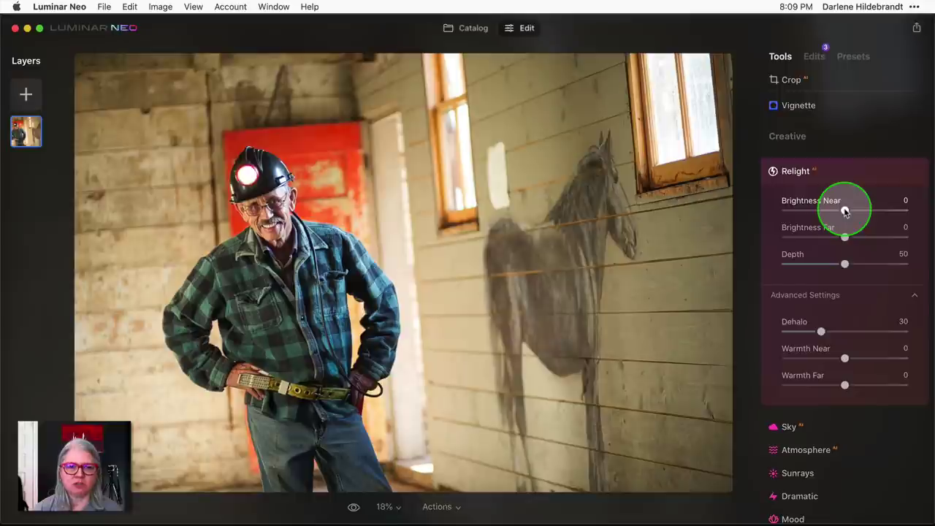
In Relight, set the near and far brightness (Near 59) and raise Depth to 37.
left_click(816, 58)
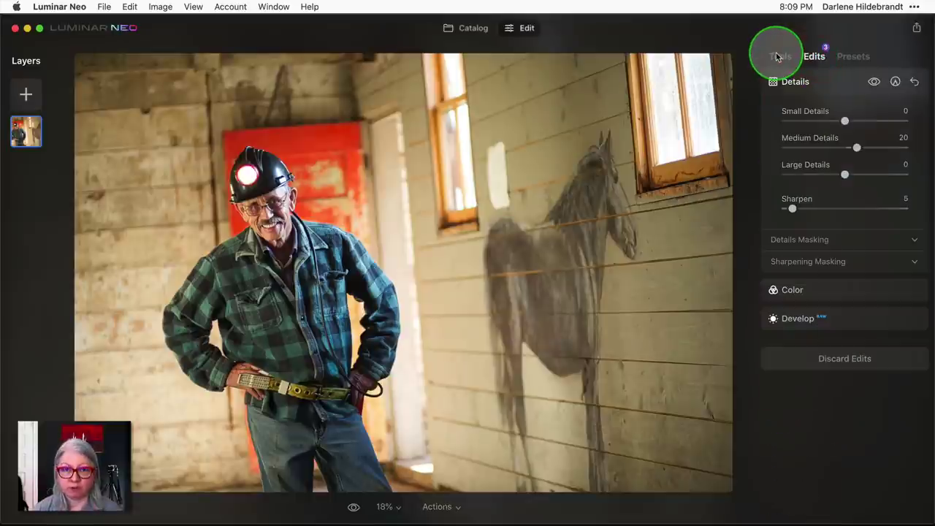
left_click(778, 57)
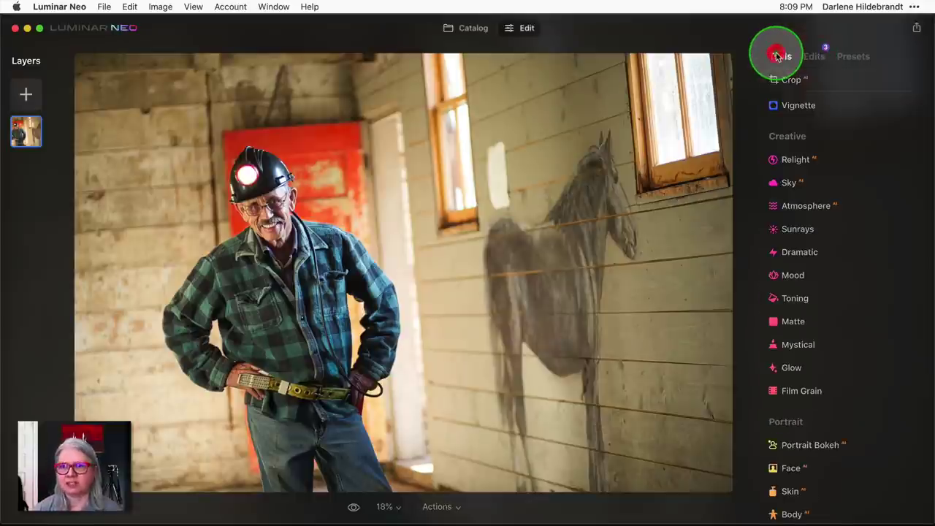
left_click(803, 166)
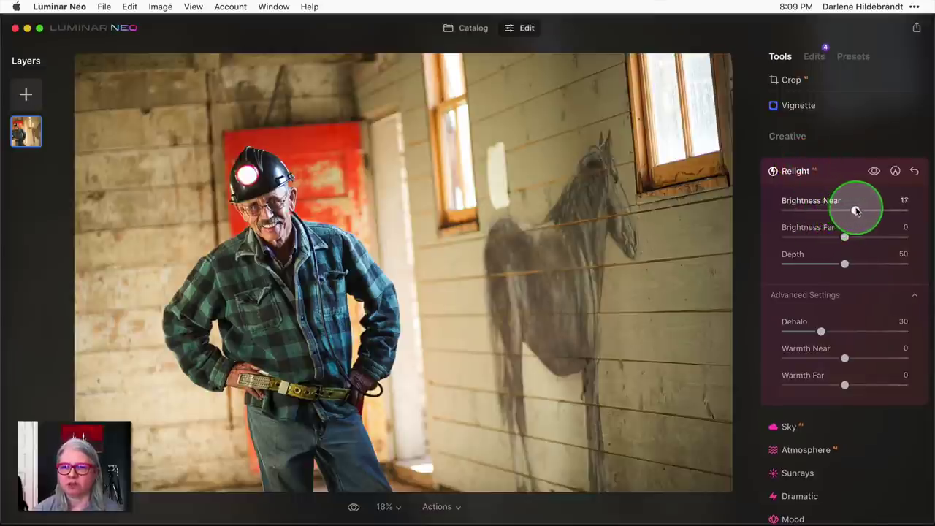
left_click_drag(868, 211, 802, 237)
left_click_drag(865, 211, 890, 210)
left_click_drag(845, 263, 821, 236)
mouse_move(891, 211)
left_mouse_down()
mouse_move(869, 211)
mouse_move(879, 212)
left_mouse_up()
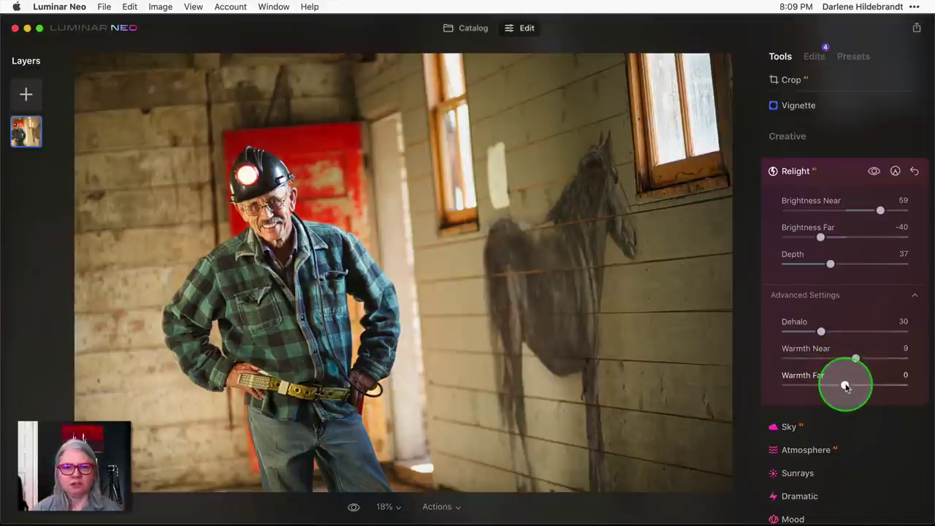
Set Warmth Near 12, Warmth Far -14 and Dehalo 37, then compare Relight off and on.
left_click_drag(846, 386, 831, 385)
left_click(855, 358)
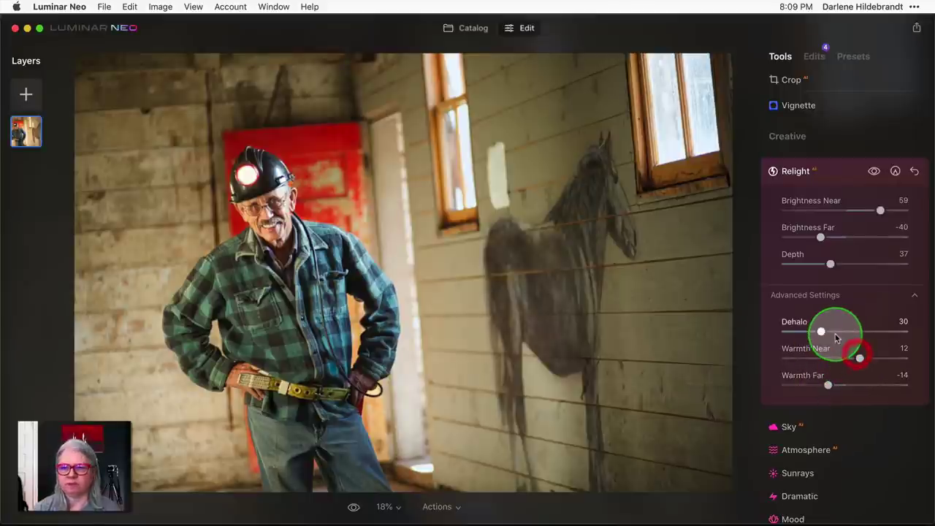
left_click_drag(820, 331, 828, 331)
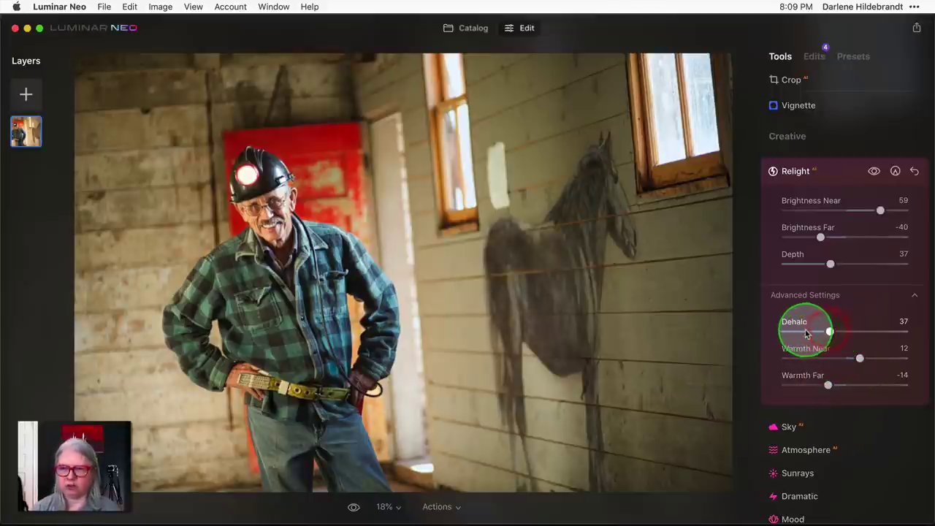
left_click(874, 171)
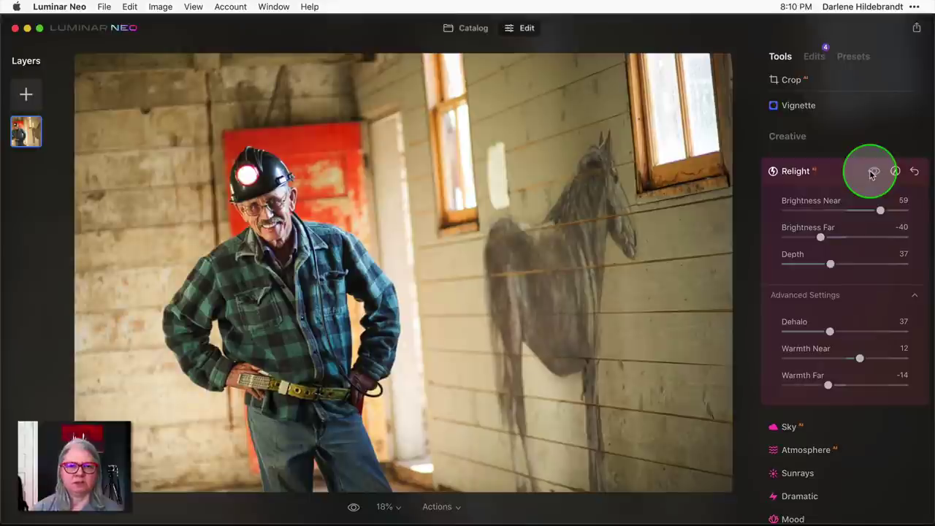
left_click(874, 171)
left_click(874, 171)
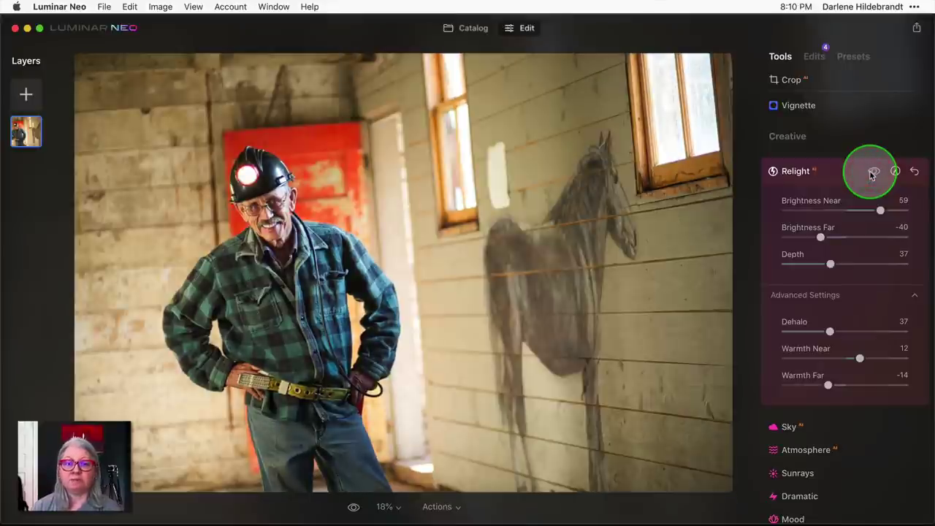
left_click(875, 171)
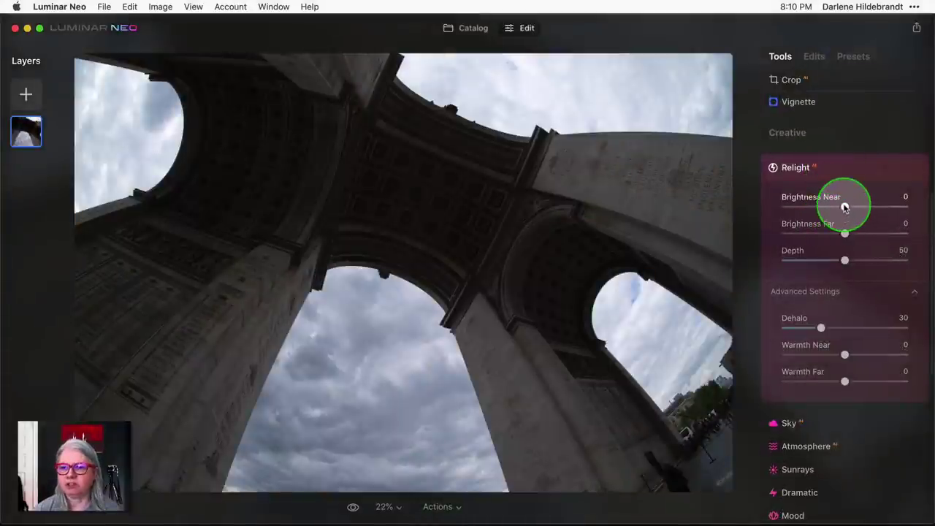
Relight the arch photo: Brightness Near 100, Brightness Far -54, Depth 77, Dehalo 67.
left_click_drag(845, 207, 904, 207)
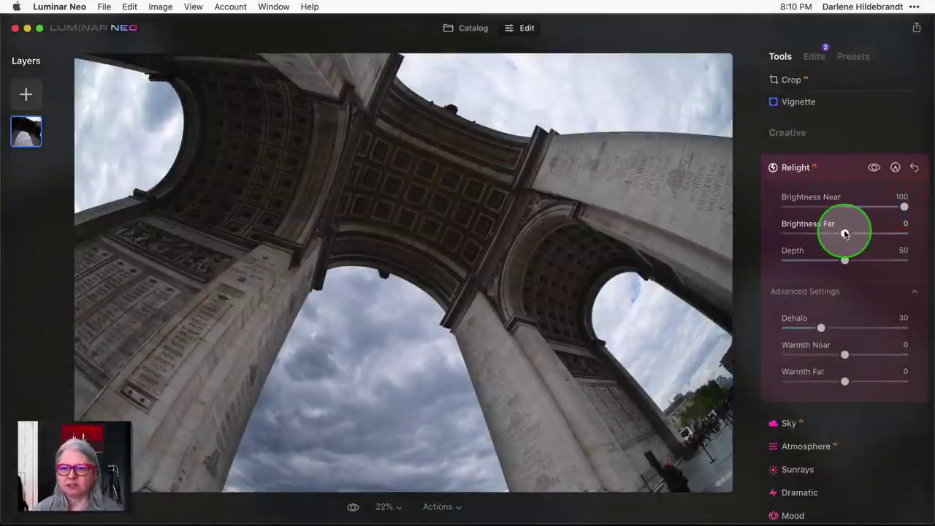
left_click_drag(846, 233, 811, 233)
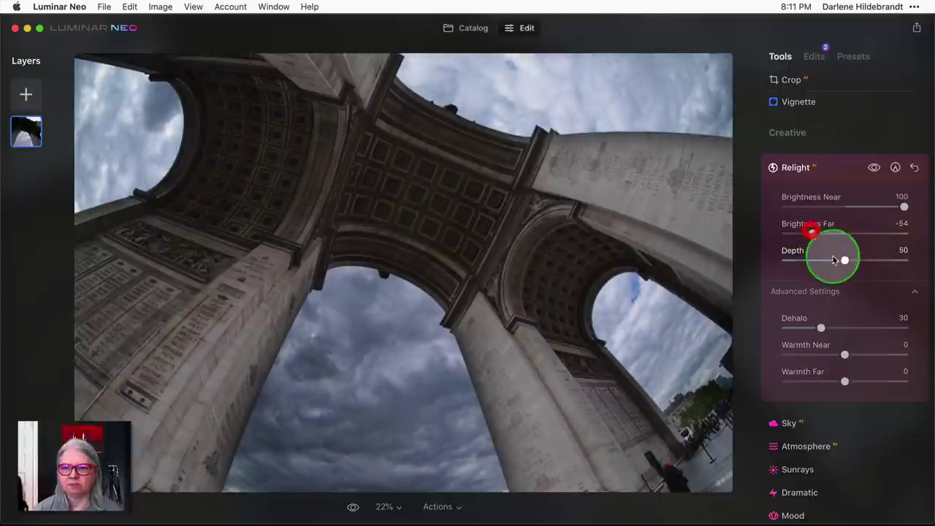
left_click_drag(844, 260, 874, 262)
left_click_drag(821, 328, 866, 327)
mouse_move(874, 261)
left_mouse_down()
mouse_move(867, 264)
mouse_move(877, 261)
left_mouse_up()
Check the relit arch at 100% zoom, fine-tune, then return to fit view.
left_click(454, 380)
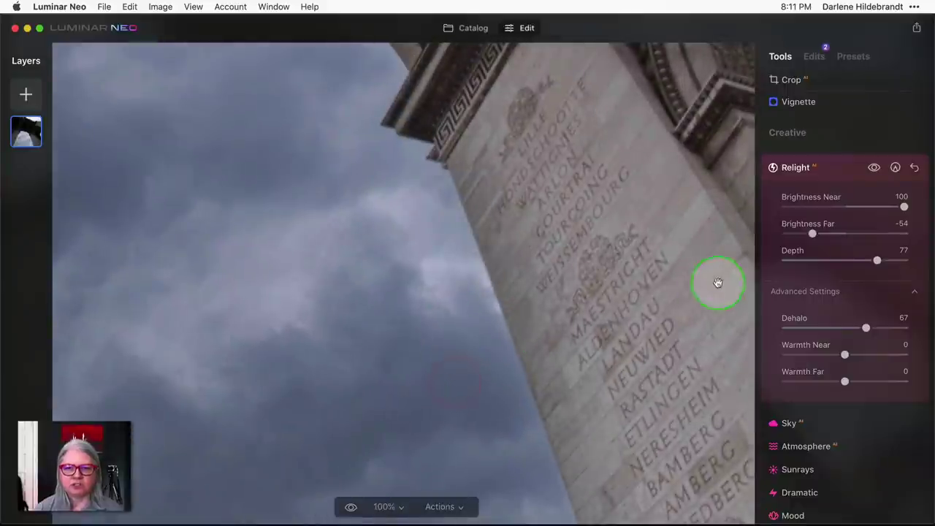
mouse_move(877, 261)
left_mouse_down()
mouse_move(888, 261)
mouse_move(860, 259)
mouse_move(877, 261)
left_mouse_up()
left_click(609, 260)
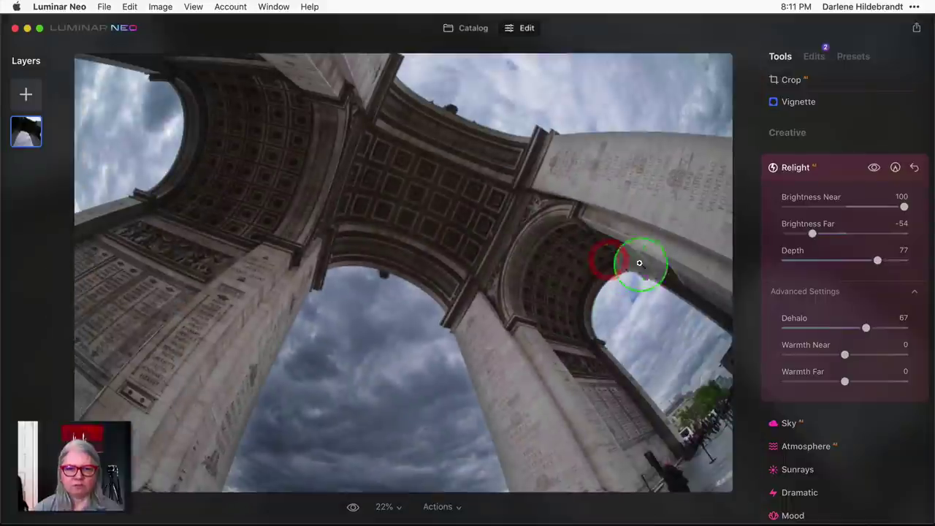
left_click_drag(903, 207, 906, 207)
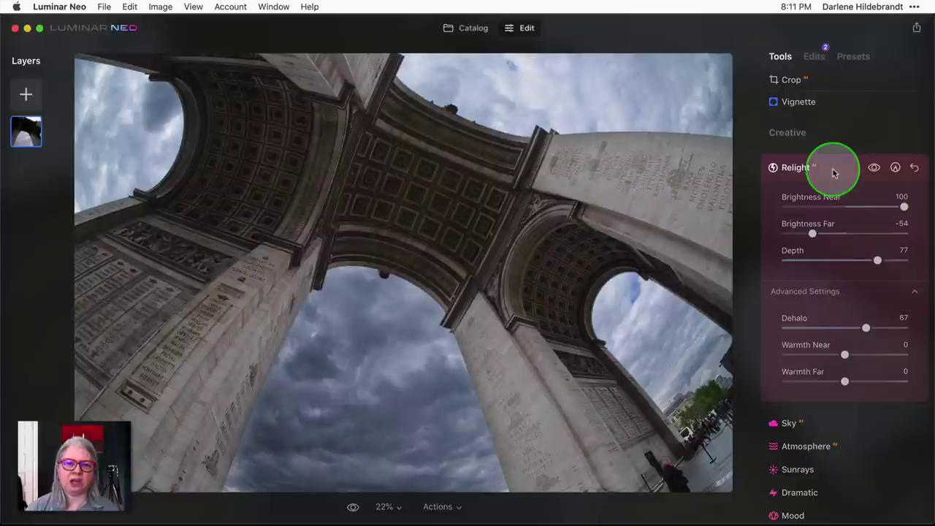
left_click(834, 172)
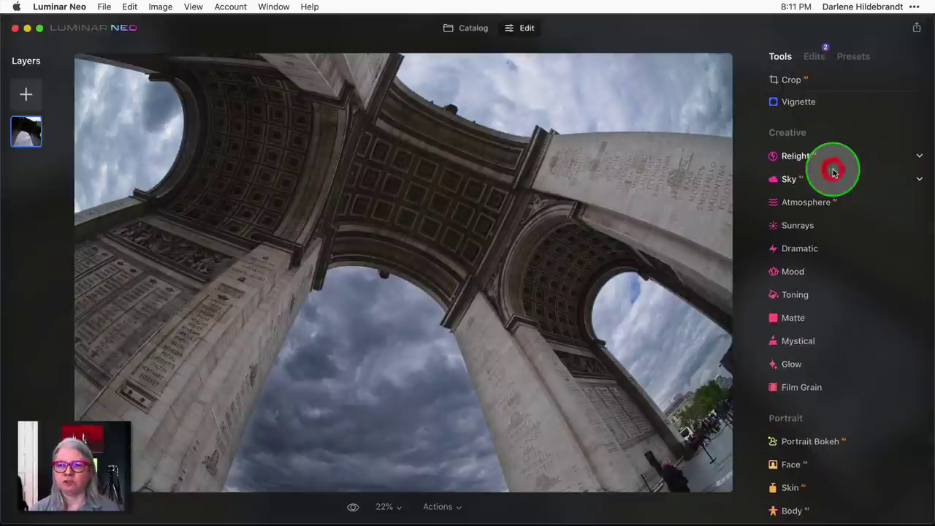
Apply Enhance to the arch photo with Accent 44 and Sky Enhancer 43.
scroll(834, 171, "up", 5)
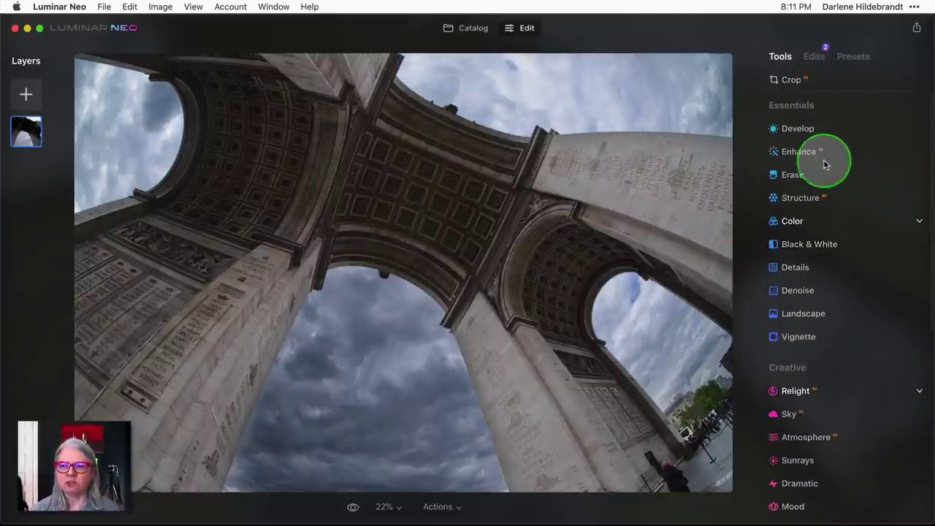
left_click(833, 151)
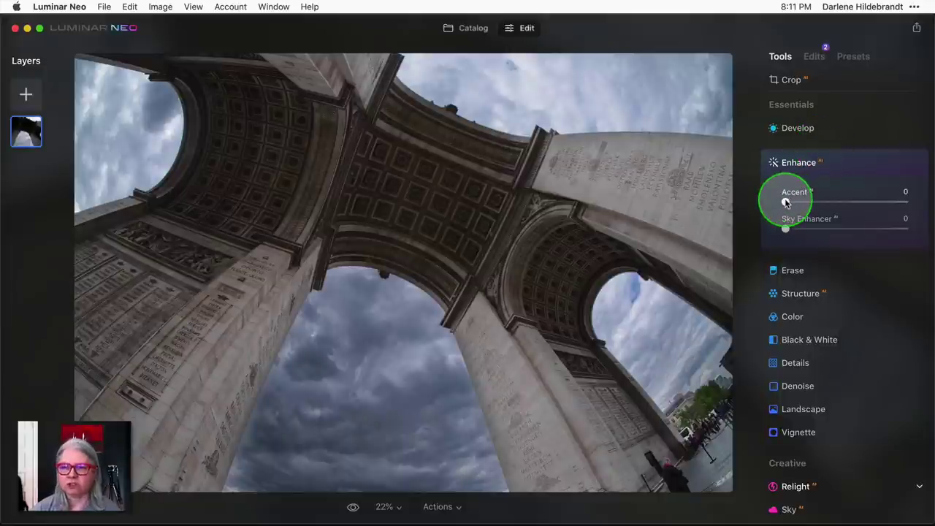
left_click_drag(786, 202, 839, 203)
left_click_drag(786, 229, 840, 229)
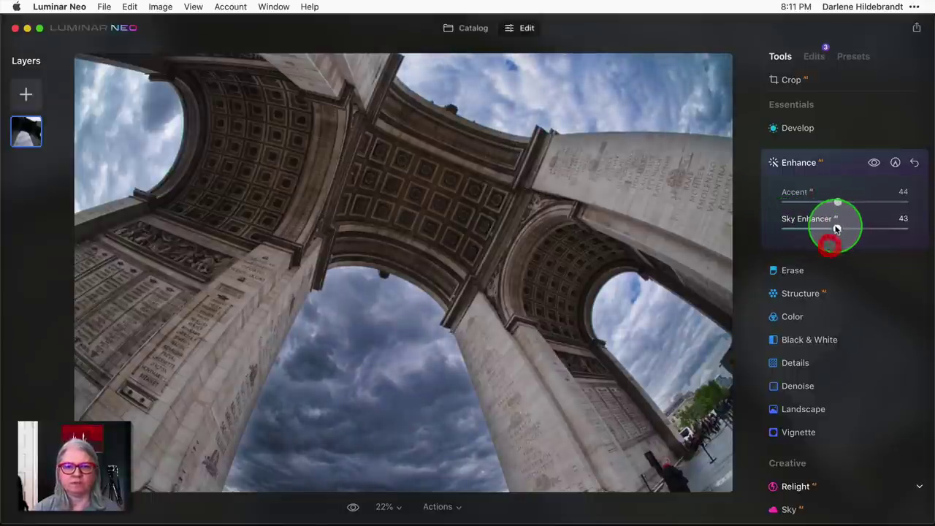
left_click(830, 163)
In Develop, lift the Curves black point slightly.
left_click(829, 128)
scroll(812, 282, "down", 3)
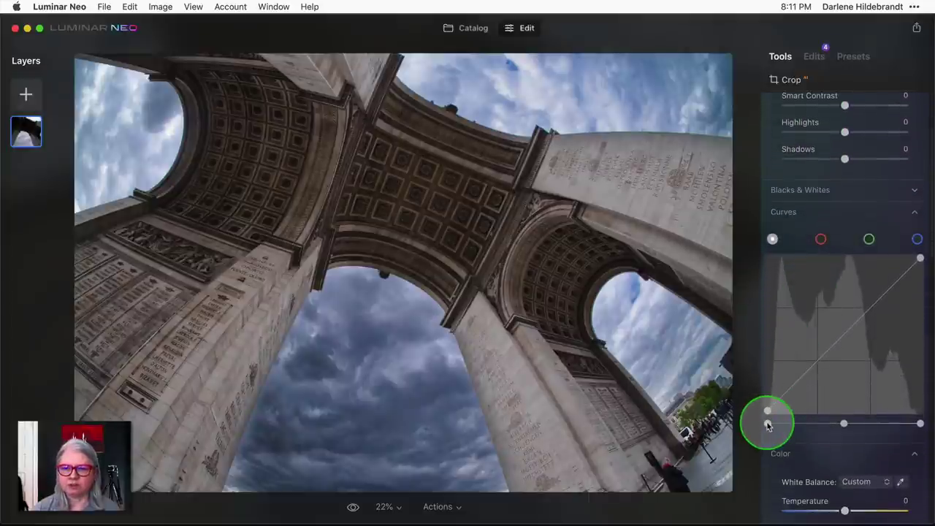
left_click_drag(767, 423, 771, 424)
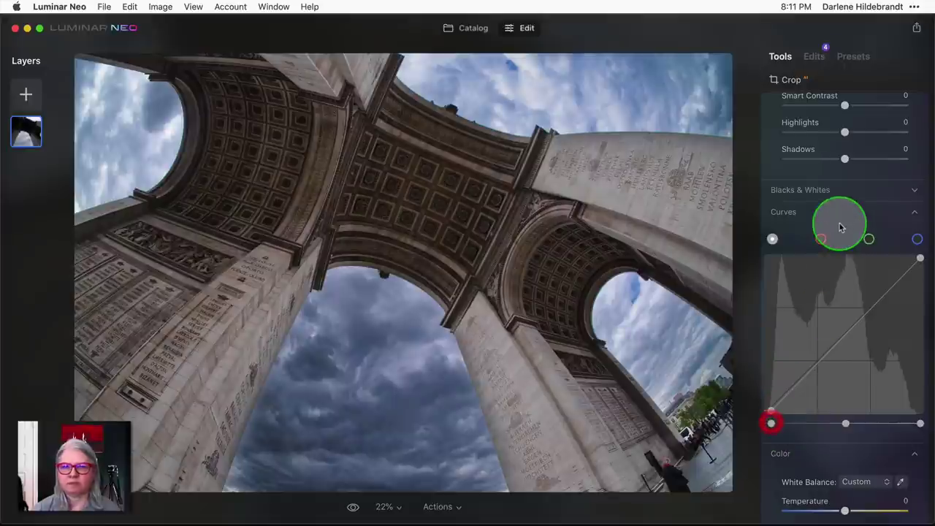
scroll(841, 219, "up", 4)
scroll(841, 212, "down", 10)
left_click_drag(845, 342, 847, 343)
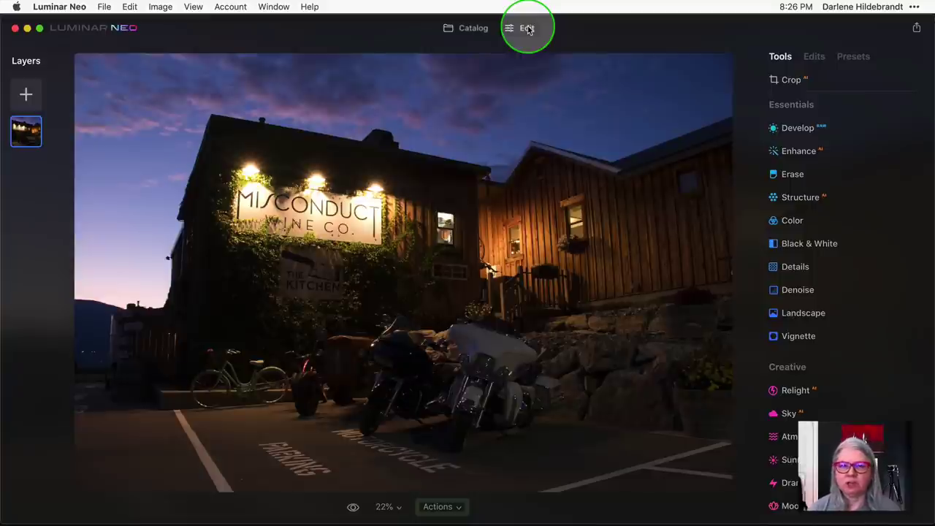
Show the Neo review album grid in Catalog, glancing at photo details and thumbnail sizes.
left_click(460, 30)
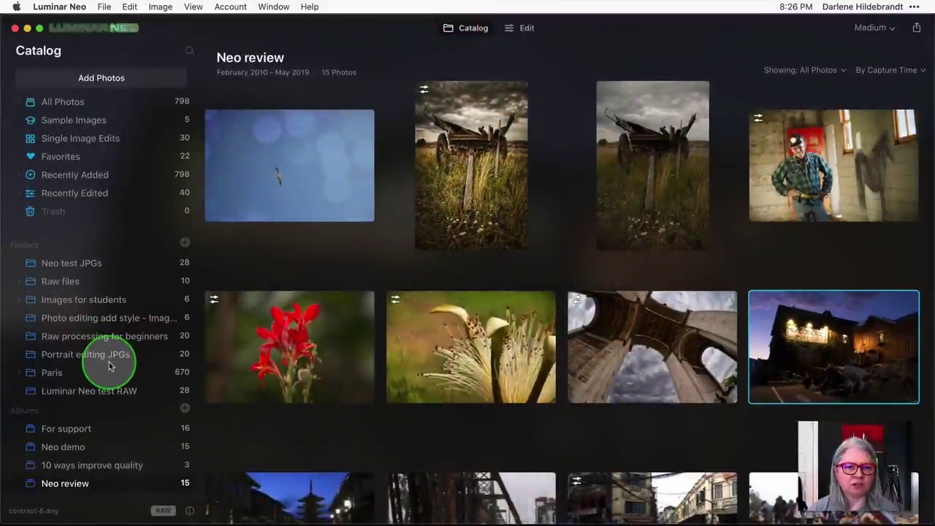
scroll(107, 354, "down", 1)
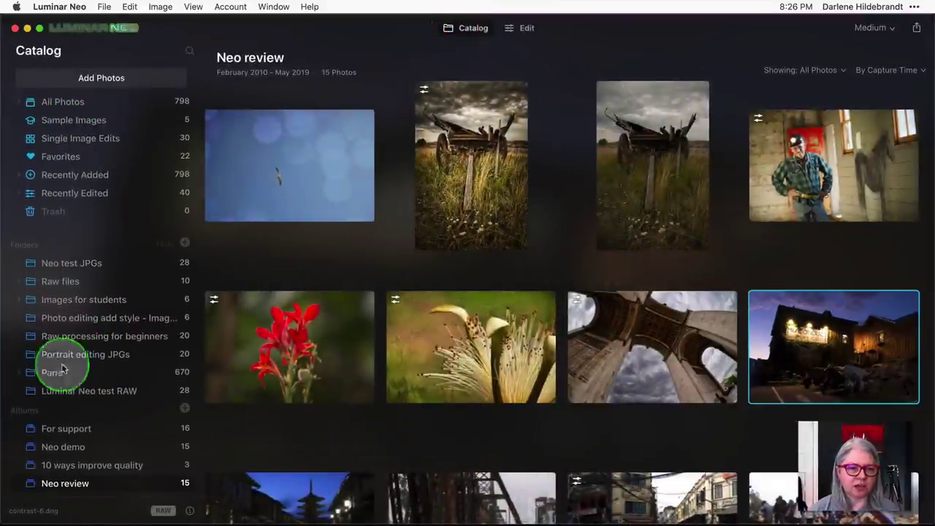
left_click(188, 511)
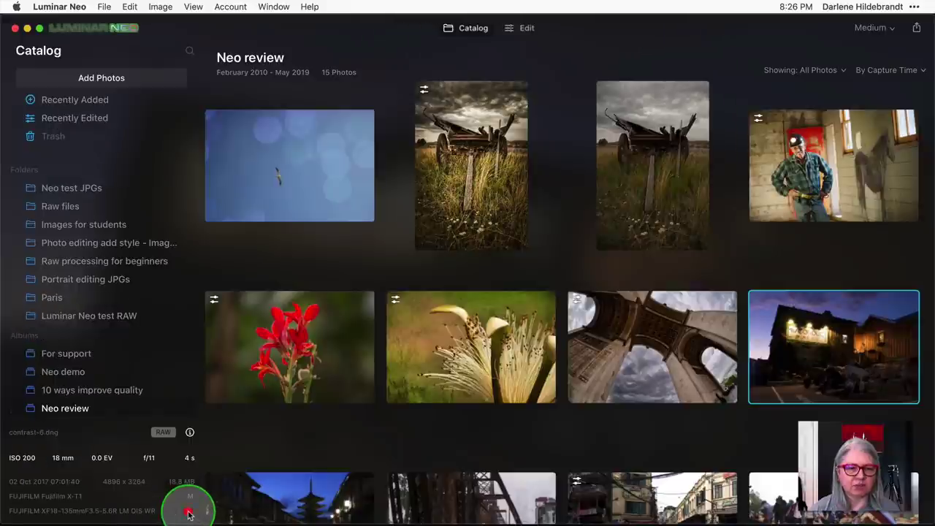
left_click(189, 432)
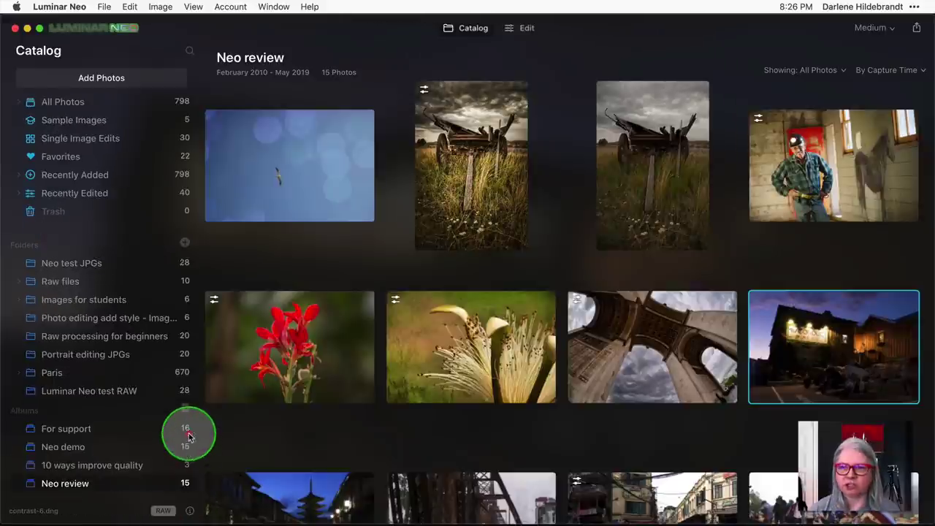
left_click(874, 27)
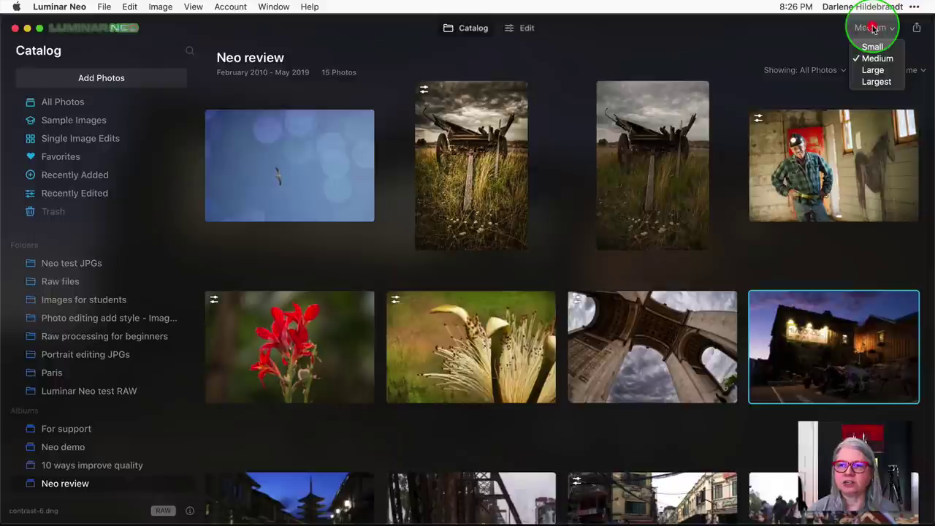
left_click(758, 42)
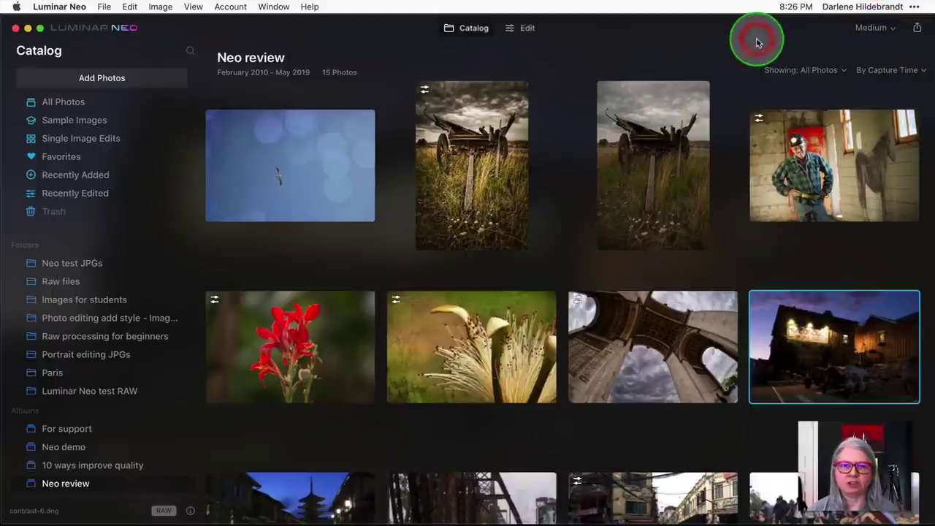
Open the winery photo in Edit and show its Develop camera profile list.
left_click(529, 30)
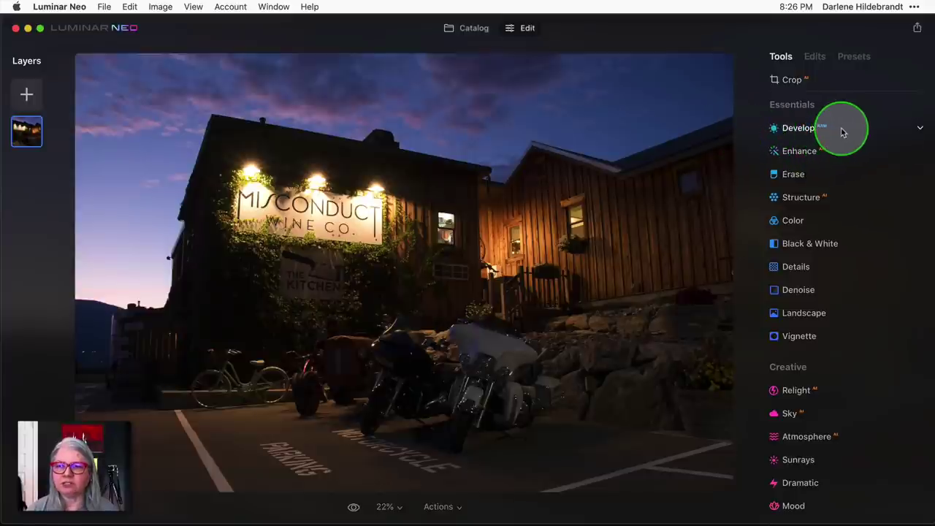
left_click(843, 130)
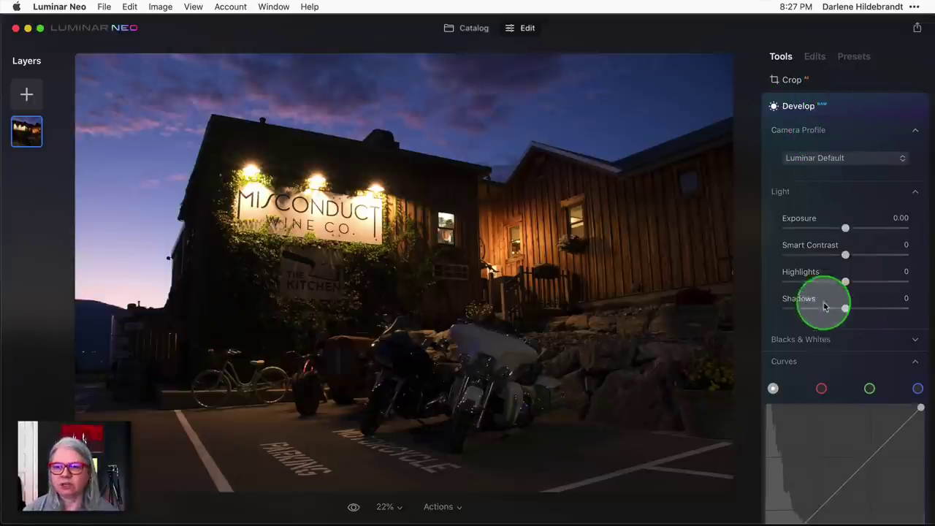
left_click(842, 157)
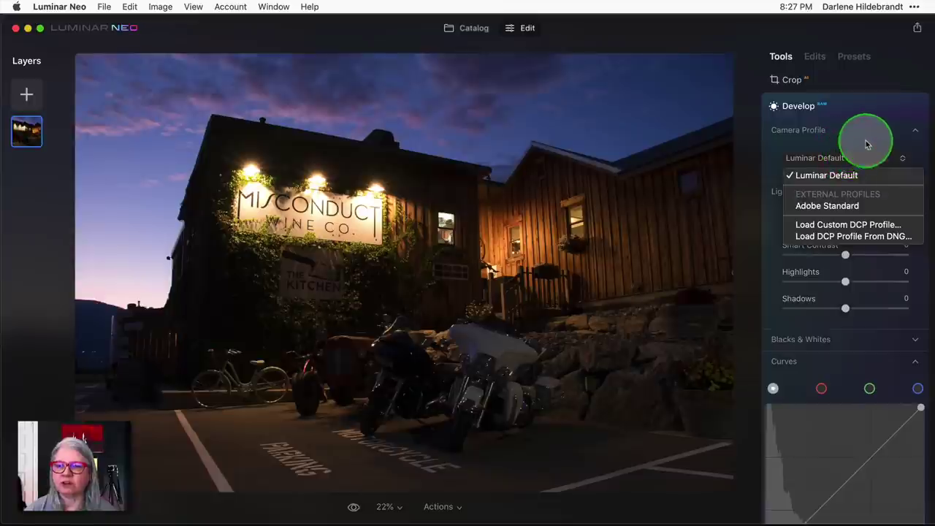
Pull the winery photo's Highlights down to -27 in Develop.
left_click(777, 152)
scroll(821, 194, "down", 1)
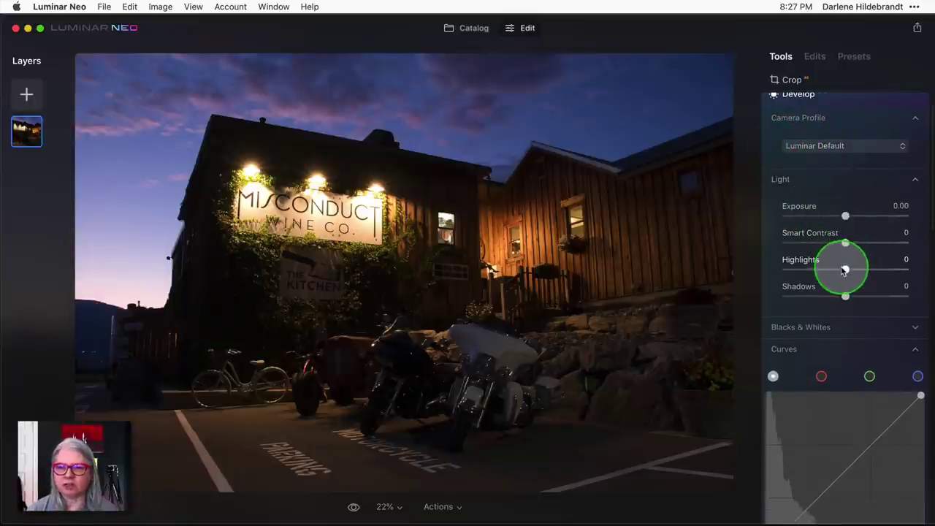
left_click_drag(846, 270, 862, 296)
scroll(797, 231, "down", 10)
scroll(798, 241, "down", 3)
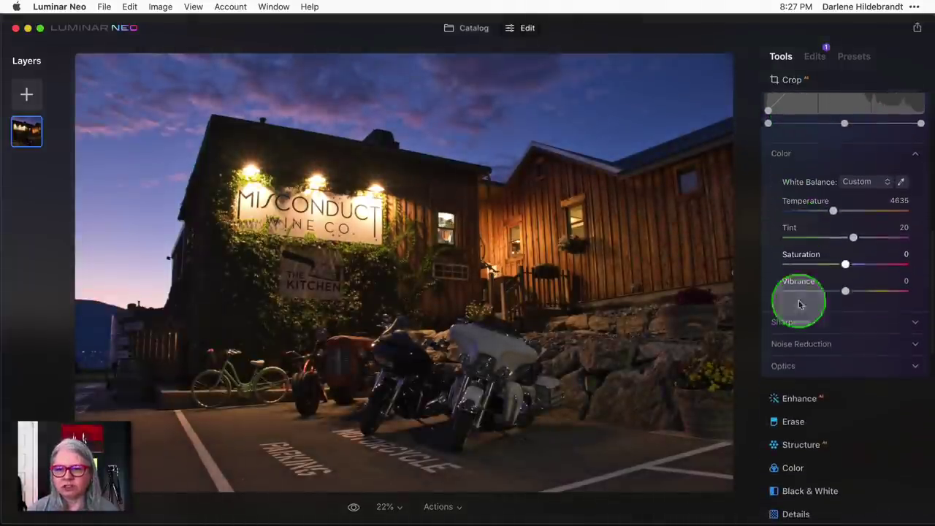
At 100% zoom, enable Auto Defringe and Auto Distortion Corrections, leaving Chromatic Aberrations off.
left_click(800, 367)
scroll(799, 368, "down", 3)
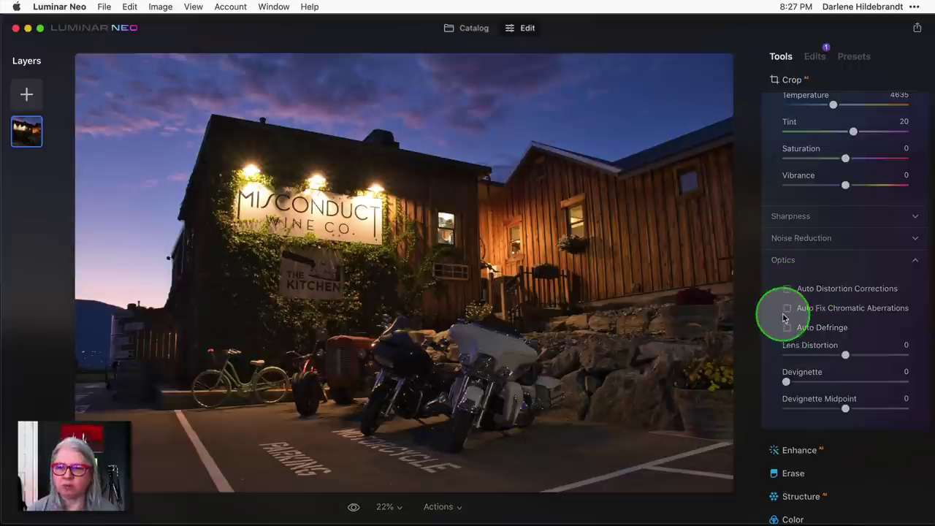
left_click(163, 299)
left_click_drag(163, 299, 354, 319)
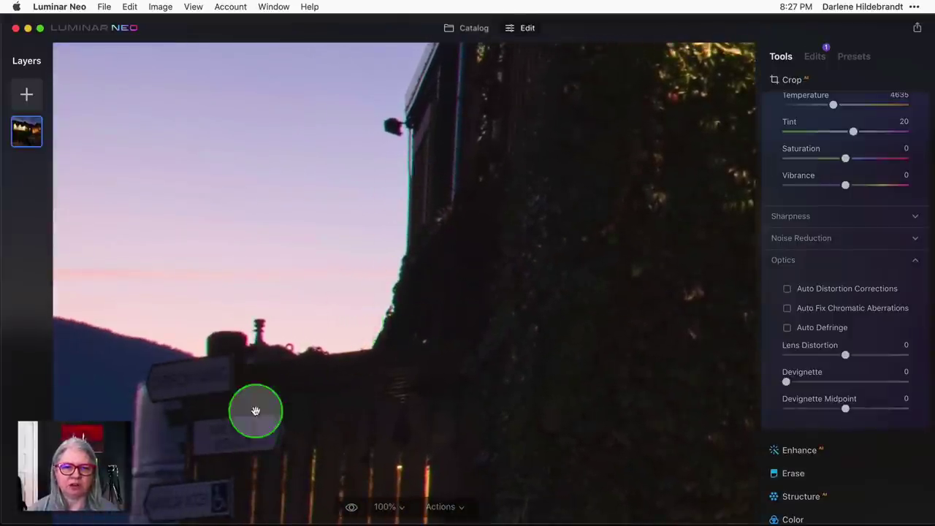
left_click(786, 329)
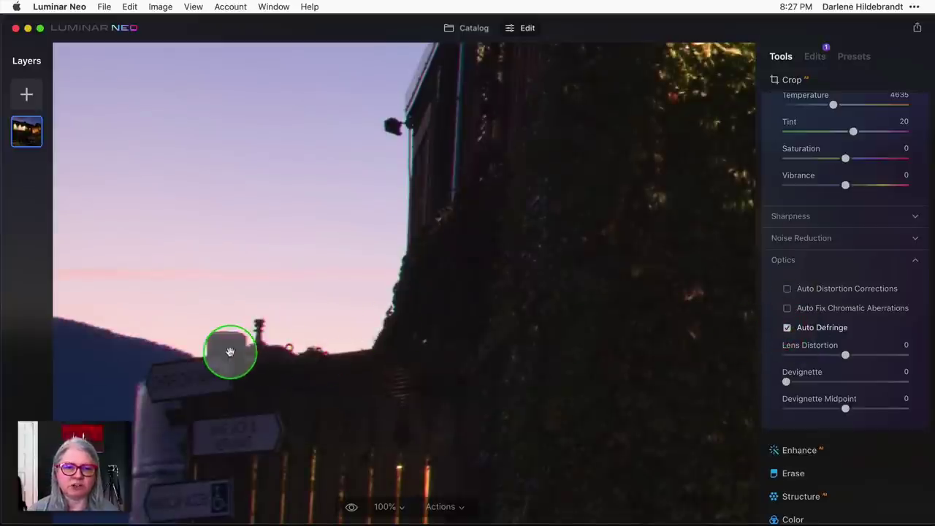
left_click(787, 309)
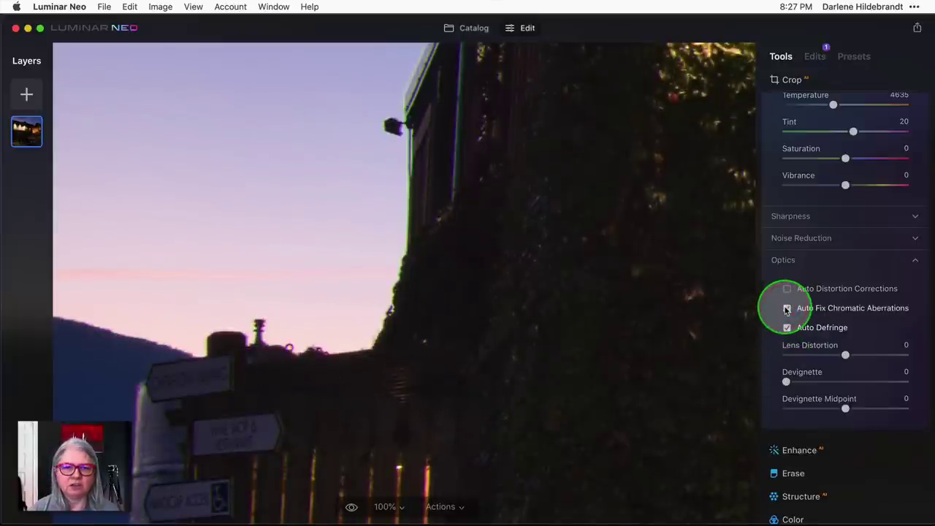
left_click(786, 309)
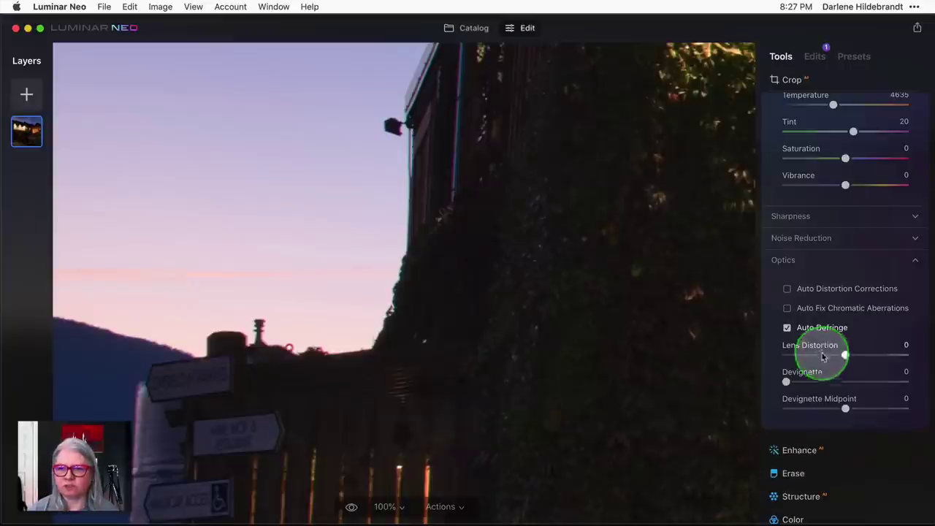
left_click(787, 289)
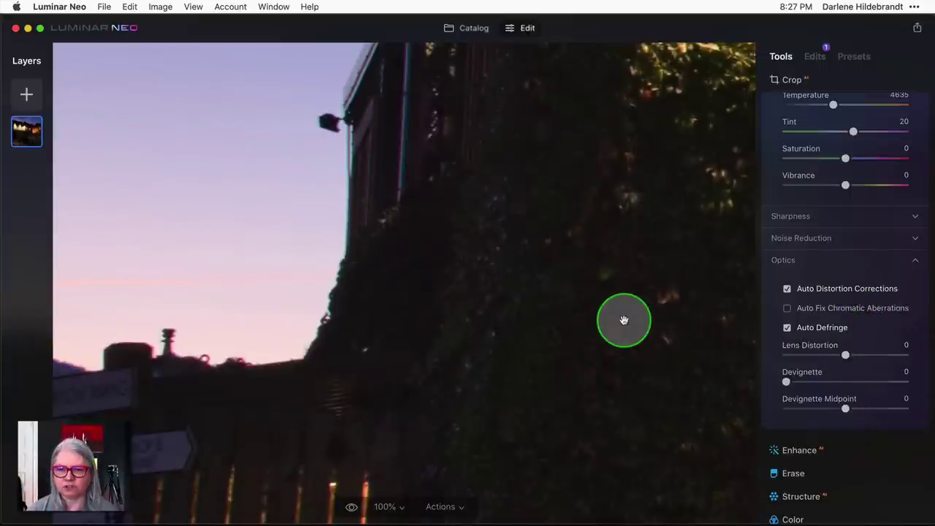
Zoom the winery photo to fit and view its single Develop edit in the Edits list.
left_click(624, 320)
scroll(804, 226, "up", 5)
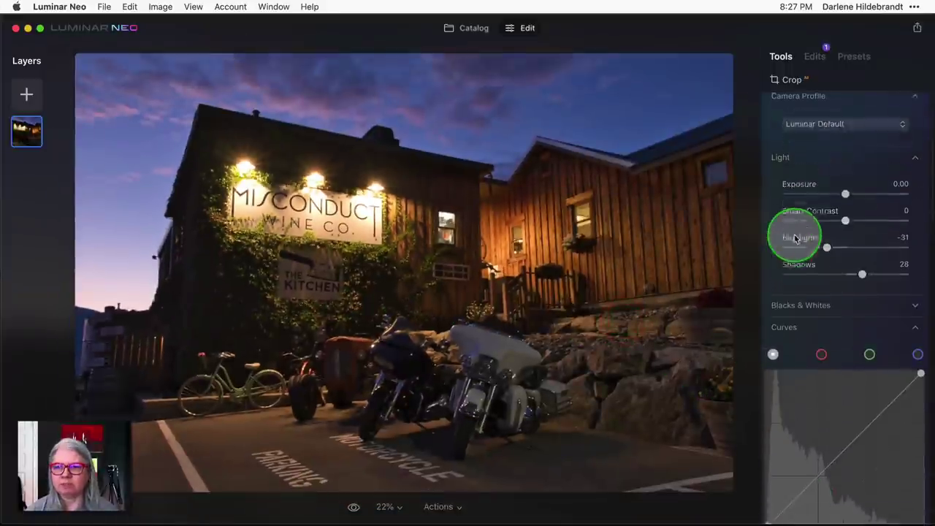
scroll(836, 131, "up", 3)
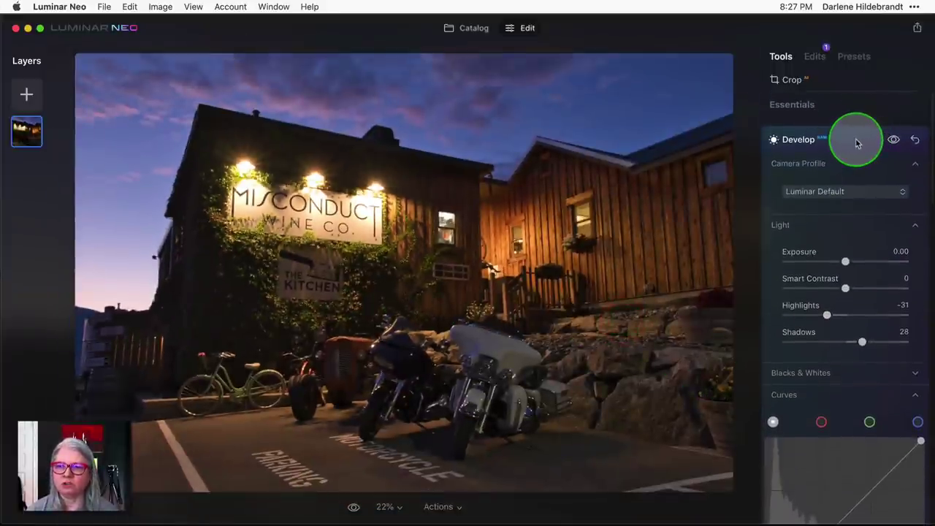
left_click(852, 148)
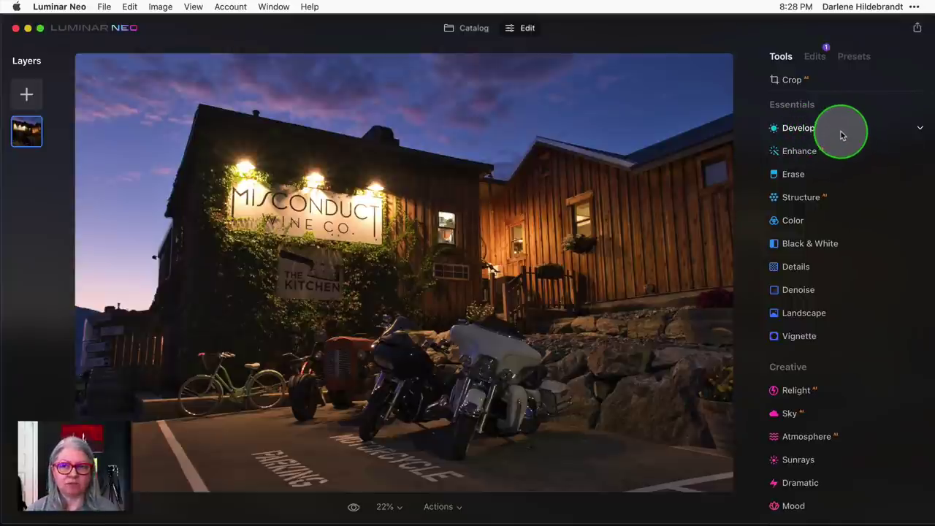
left_click(817, 58)
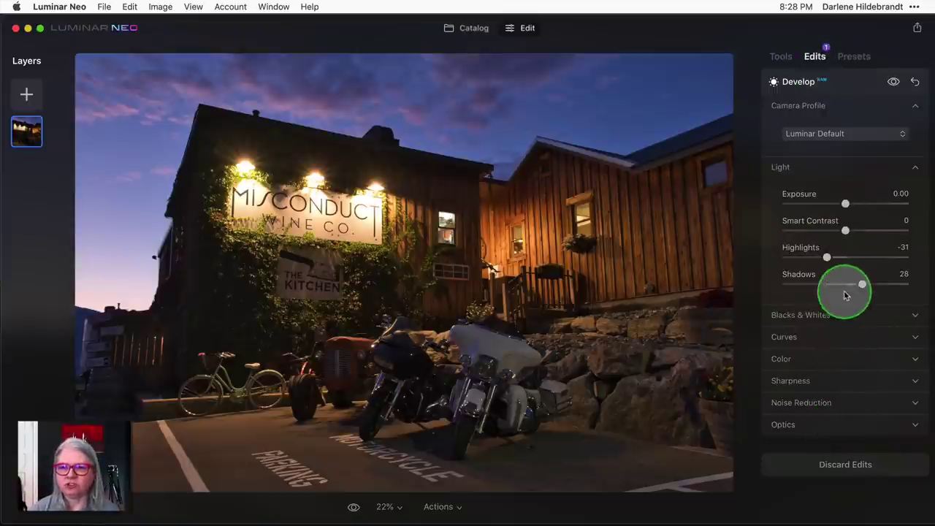
left_click(854, 82)
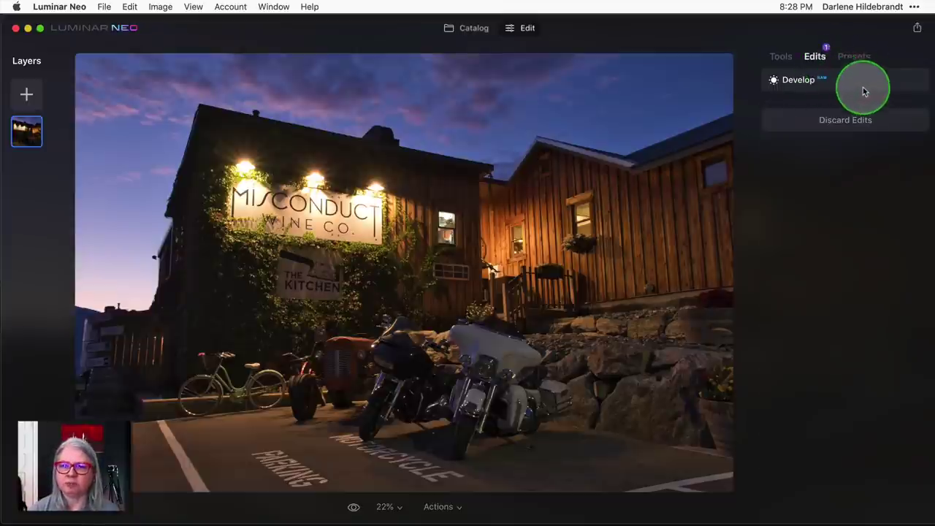
Add Enhance with Accent 42 and Sky Enhancer 15, then review the edits stack.
left_click(780, 59)
left_click(804, 152)
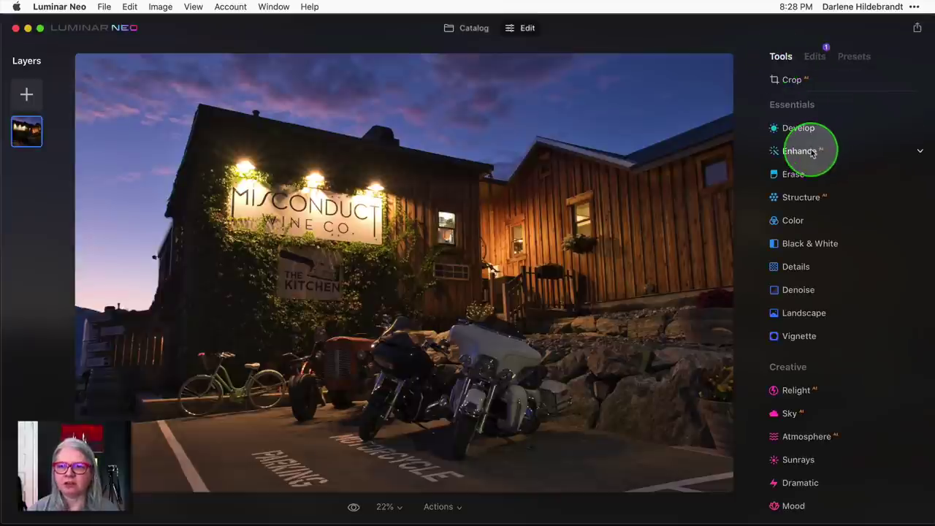
left_click(788, 199)
left_click_drag(788, 202, 839, 203)
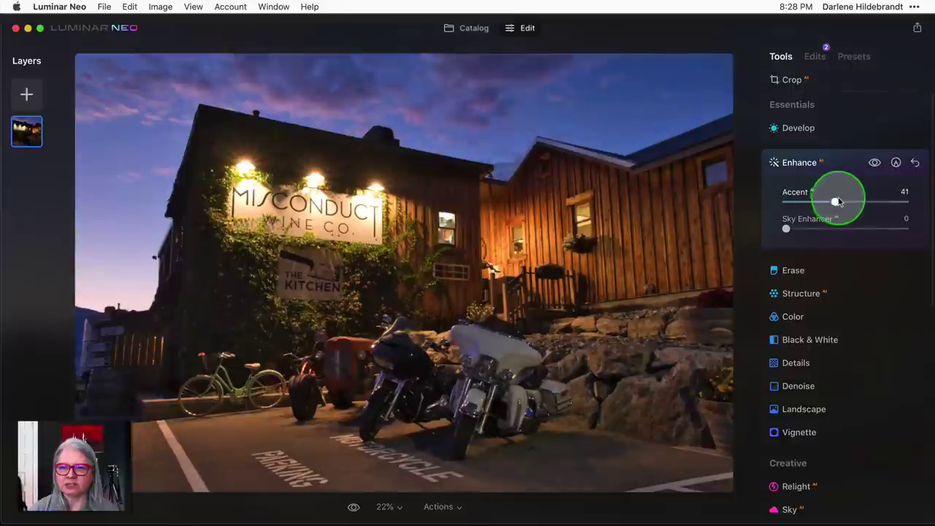
left_click_drag(786, 229, 806, 229)
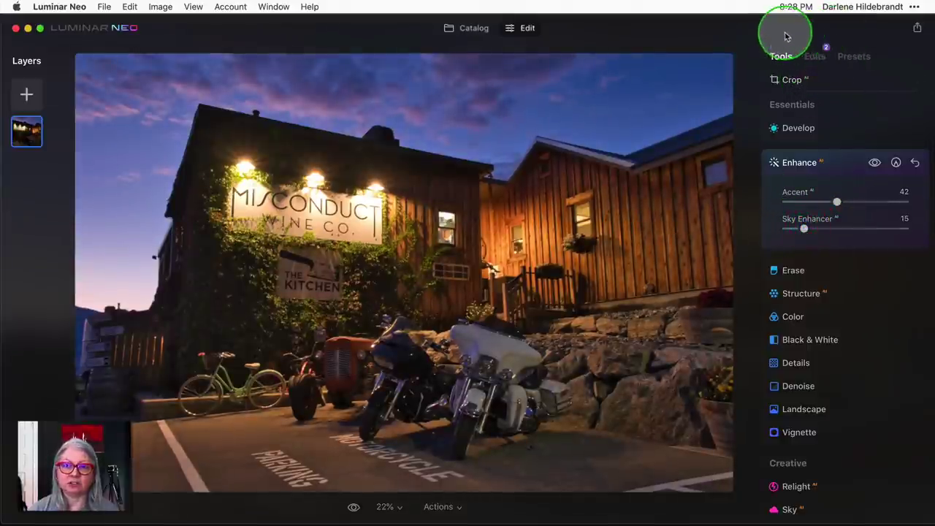
left_click(815, 54)
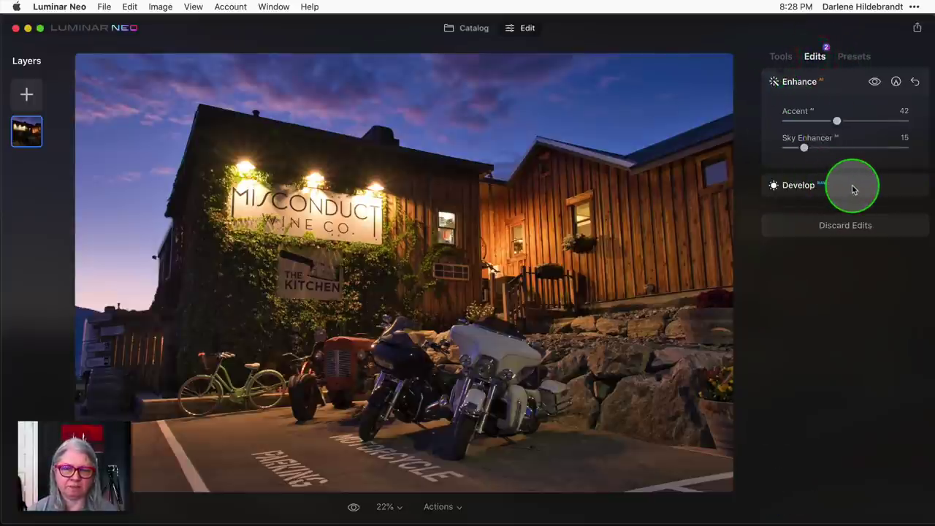
Revert the winery photo to its original via Adjustments > Revert to Original.
right_click(569, 184)
mouse_move(585, 209)
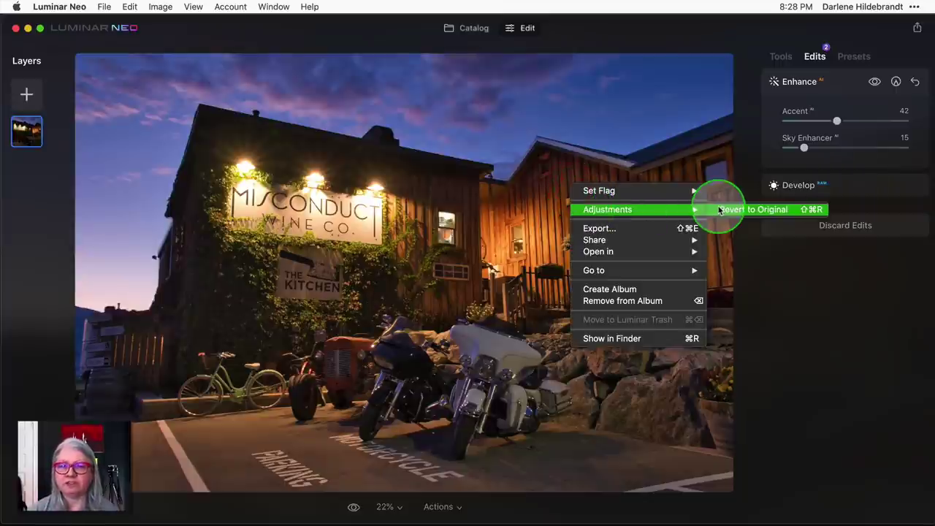
left_click(719, 209)
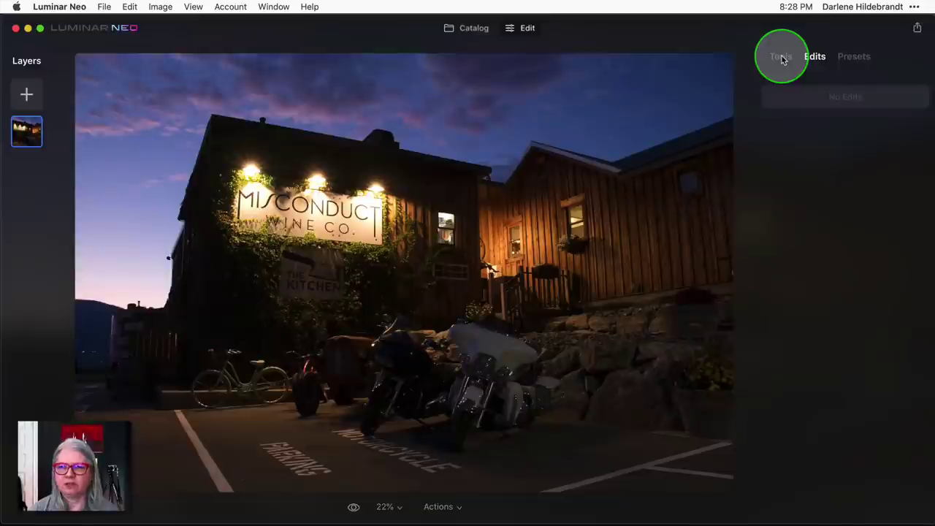
Reapply Enhance with Accent 52 and Sky Enhancer 22.
left_click(781, 57)
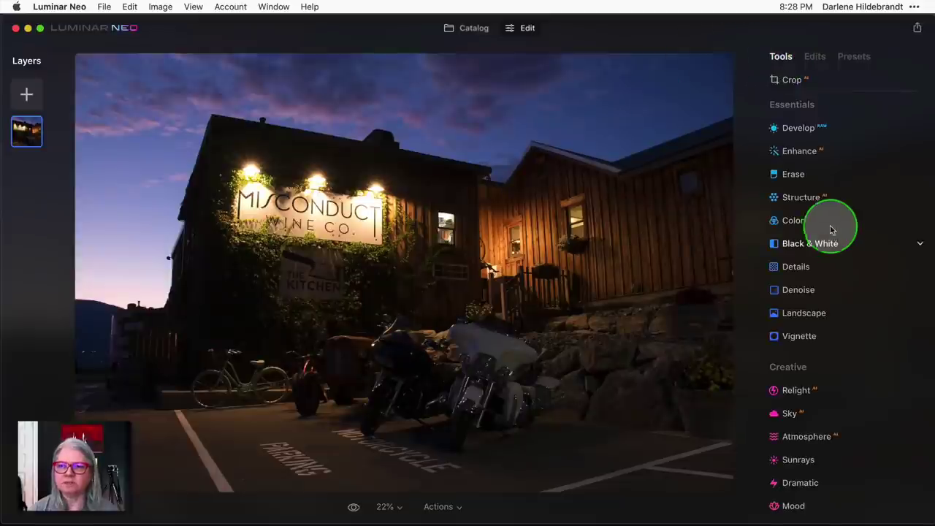
left_click(795, 151)
left_click_drag(787, 202, 842, 201)
left_click_drag(787, 228, 809, 230)
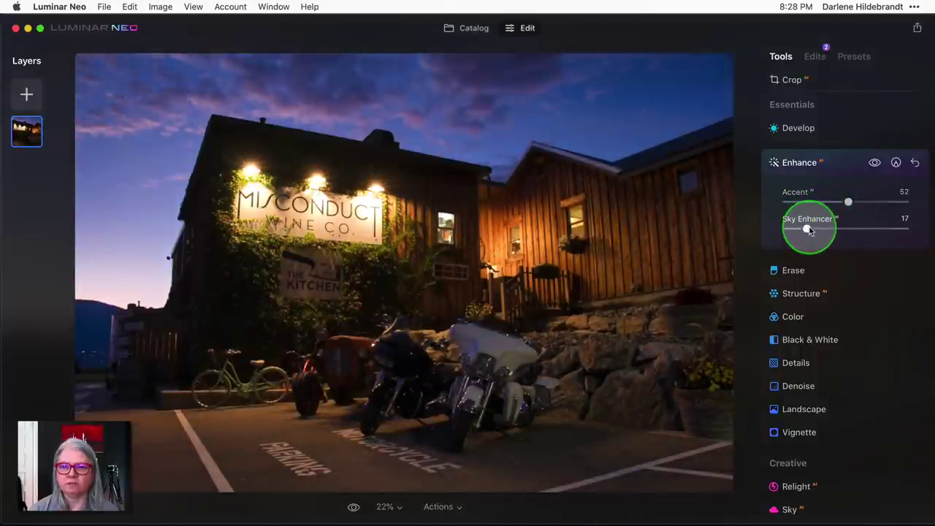
Add a new Develop step, then open the original RAW Develop step in the Edits list.
left_click(835, 161)
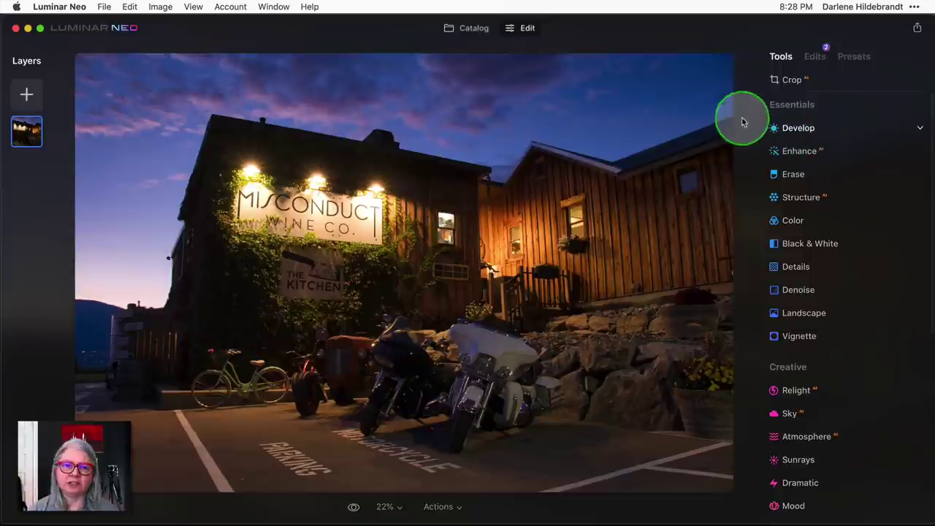
left_click(791, 131)
scroll(795, 150, "down", 10)
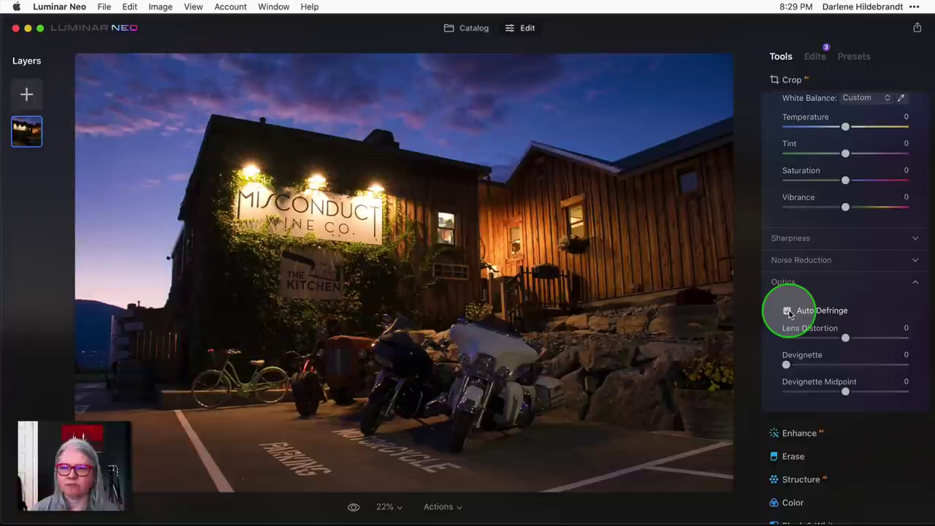
left_click(814, 56)
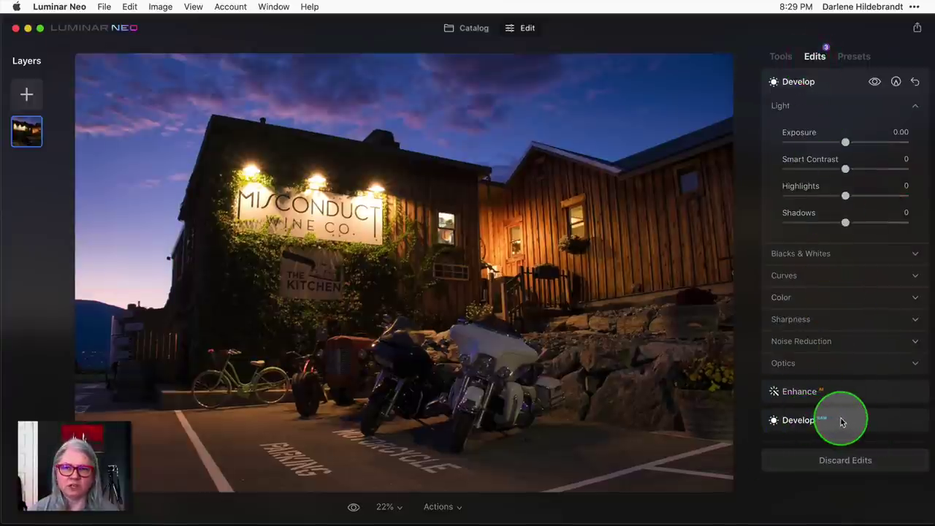
left_click(835, 82)
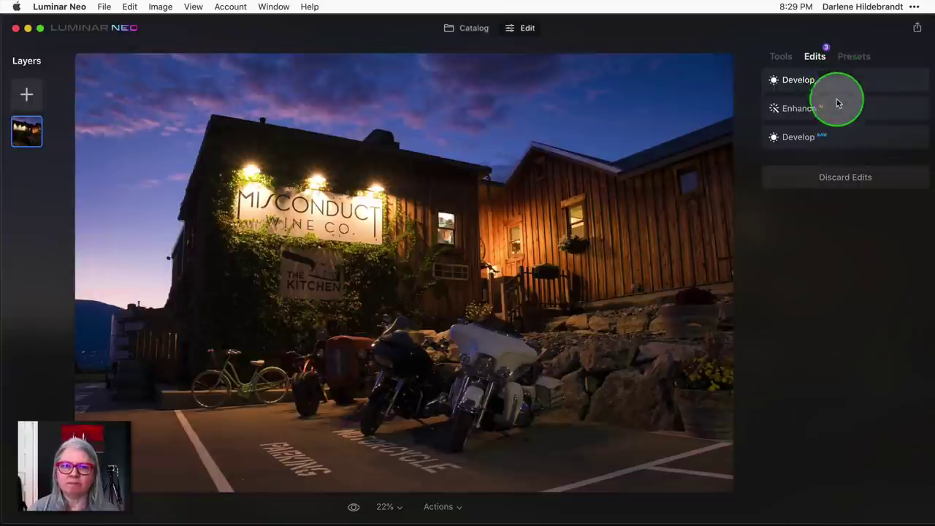
left_click(849, 137)
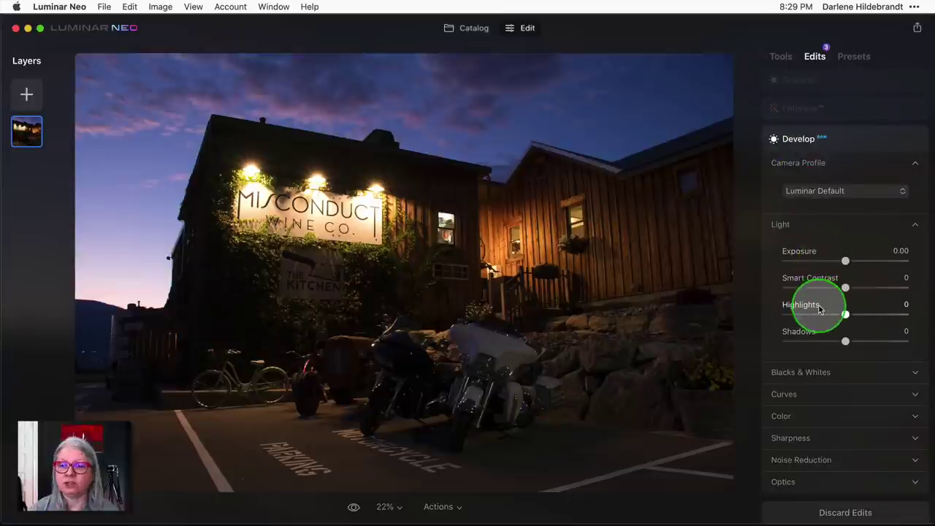
Set RAW Develop to Highlights -58, Shadows 35, with auto defringe, chromatic aberration and distortion corrections on.
left_click(809, 315)
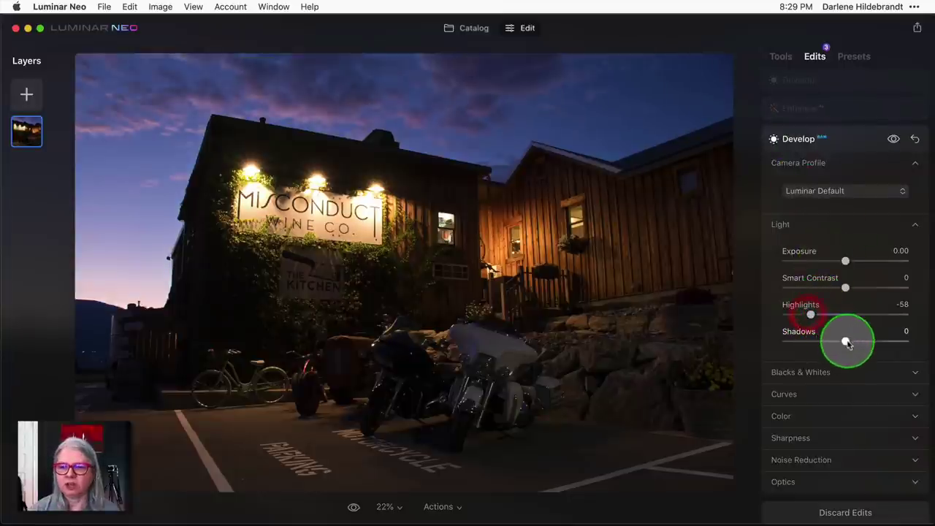
left_click_drag(846, 340, 867, 340)
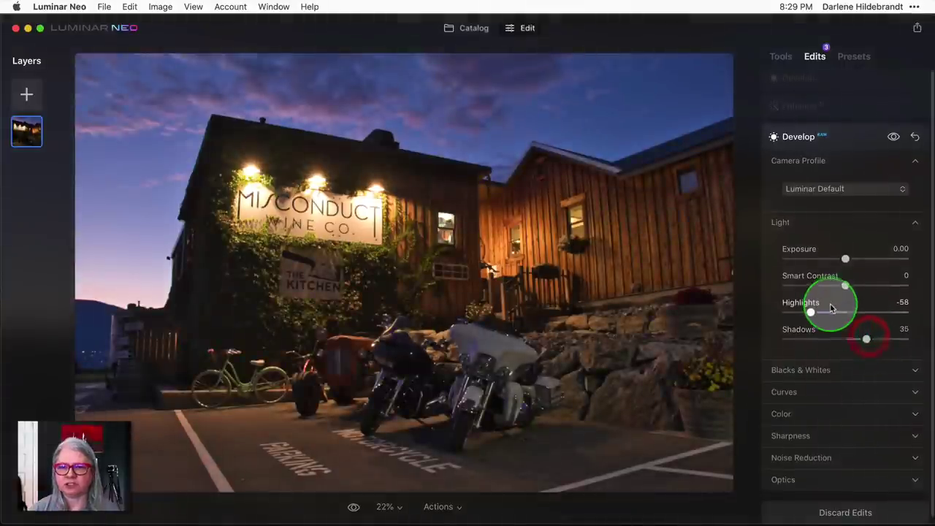
scroll(829, 303, "down", 1)
left_click(794, 472)
scroll(815, 341, "down", 4)
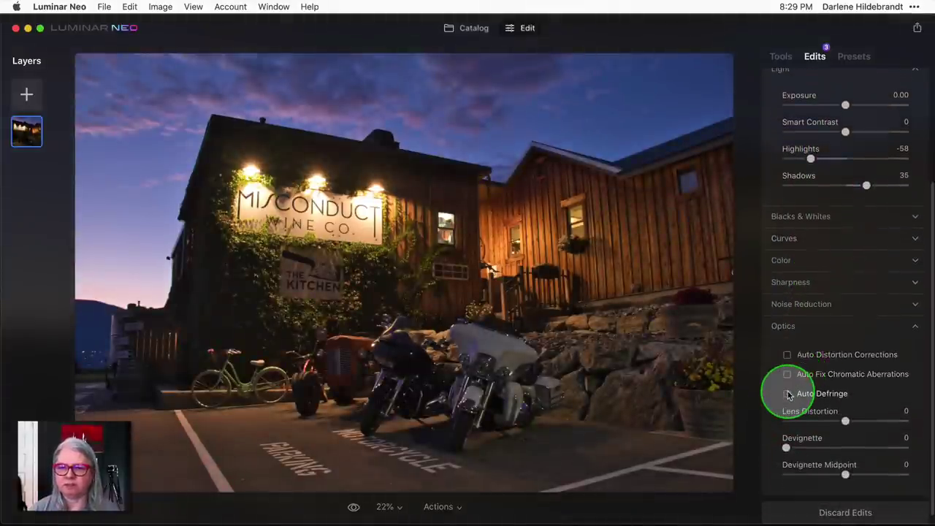
left_click(787, 394)
left_click(788, 372)
left_click(787, 356)
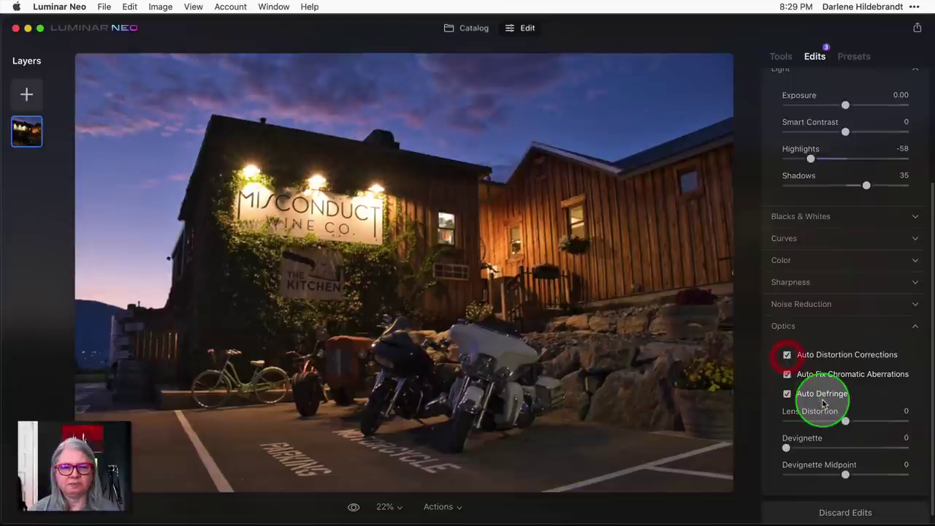
scroll(834, 410, "up", 5)
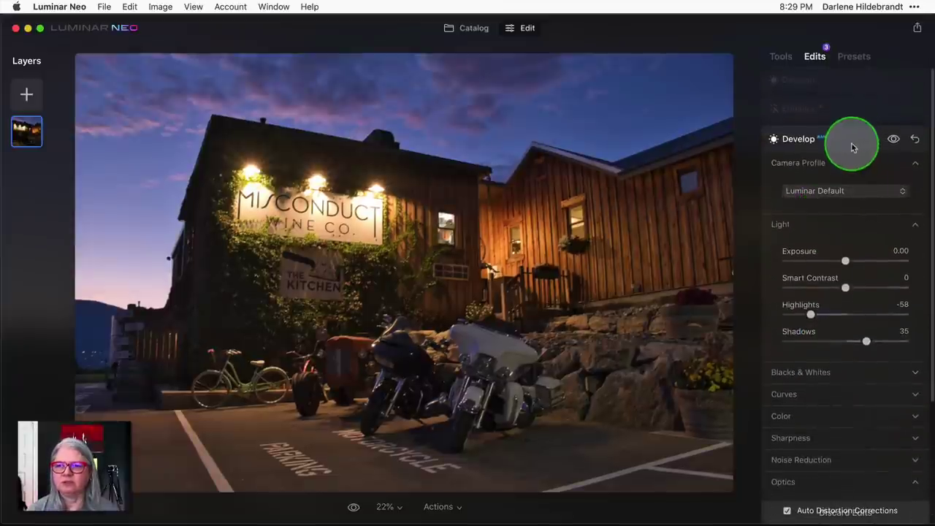
left_click(850, 142)
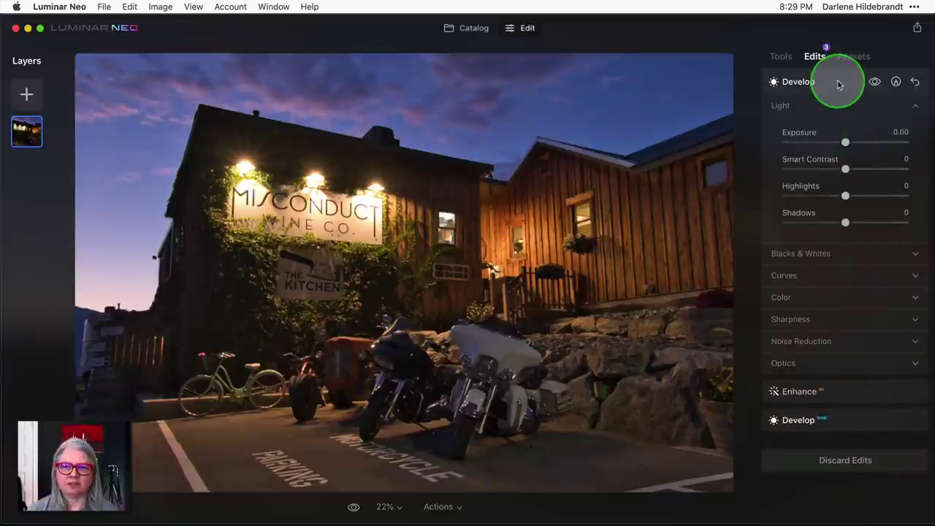
Reset the Develop step using its reset icon.
left_click(914, 81)
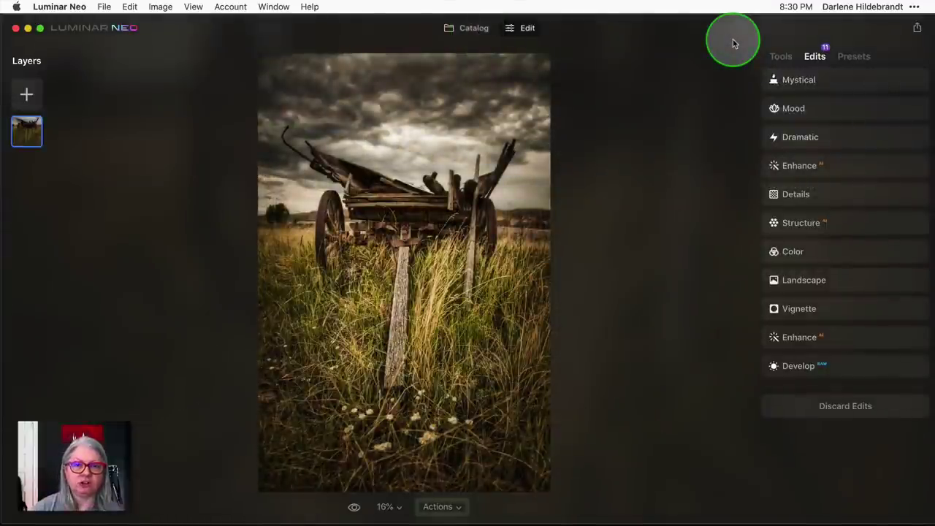
Compare the wagon photo with its original, then raise Landscape's Golden Hour to 19.
key("backslash")
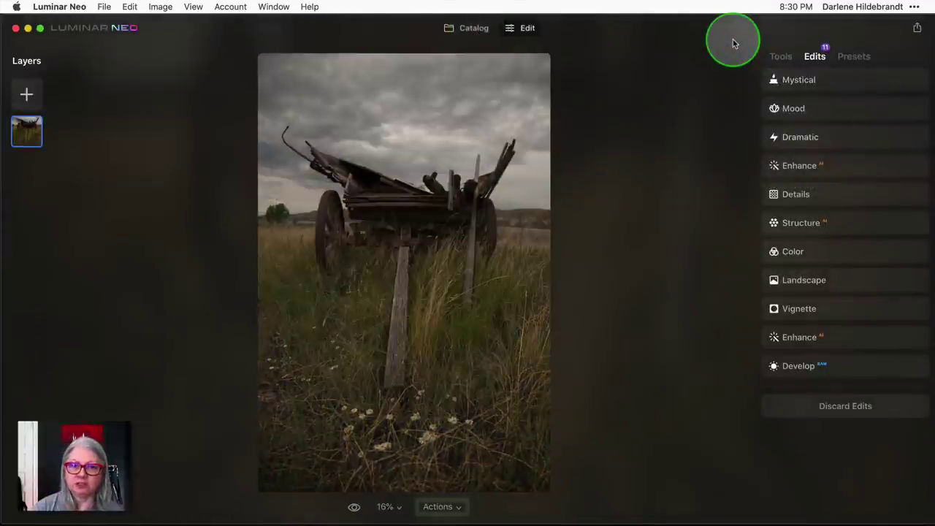
key("backslash")
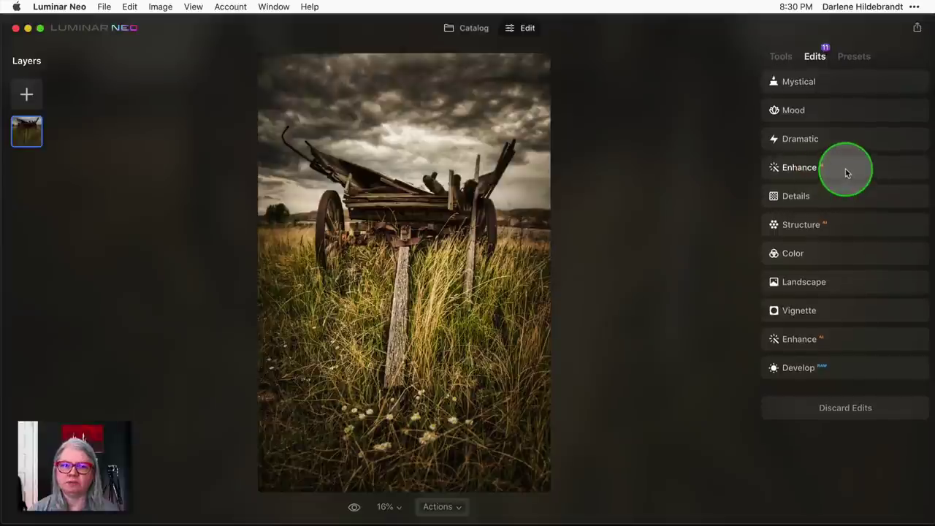
left_click(840, 284)
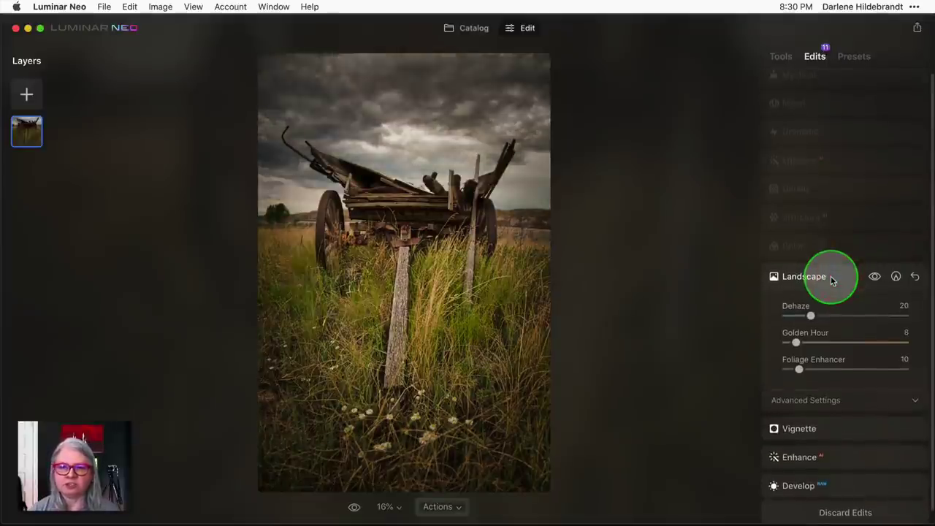
left_click_drag(797, 341, 809, 340)
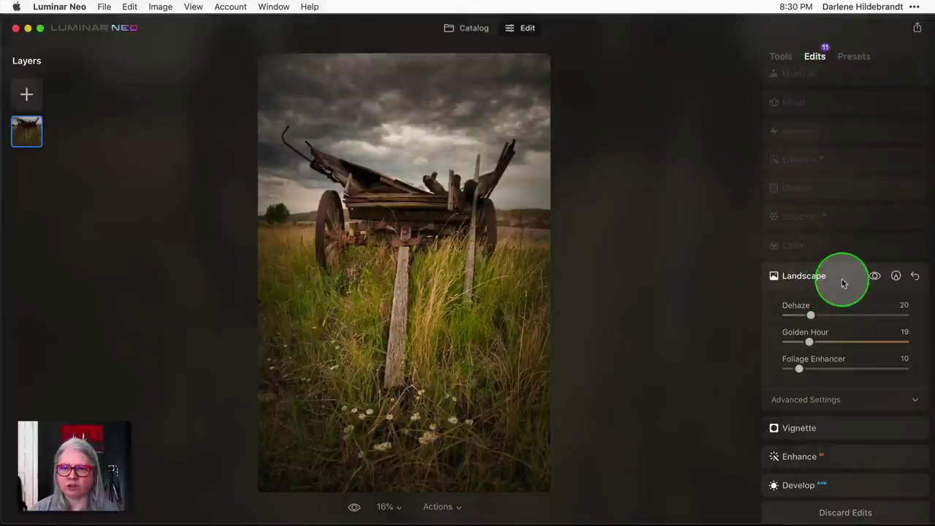
Collapse, reopen and collapse again the wagon photo's Landscape edit settings.
left_click(842, 282)
left_click(842, 88)
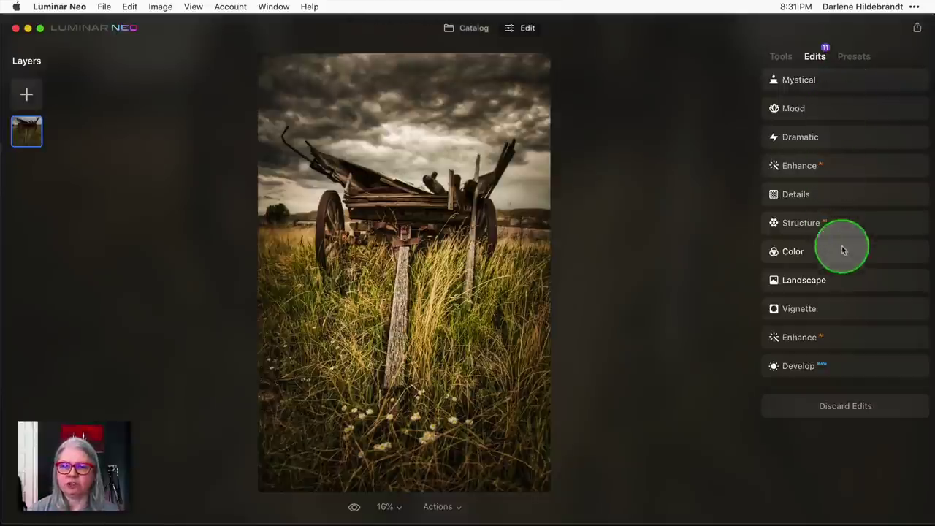
left_click(842, 282)
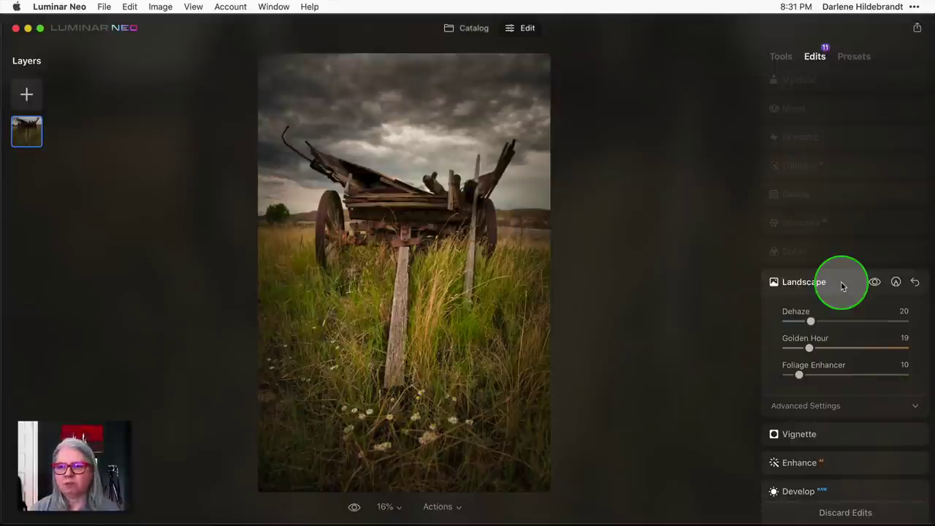
left_click(842, 283)
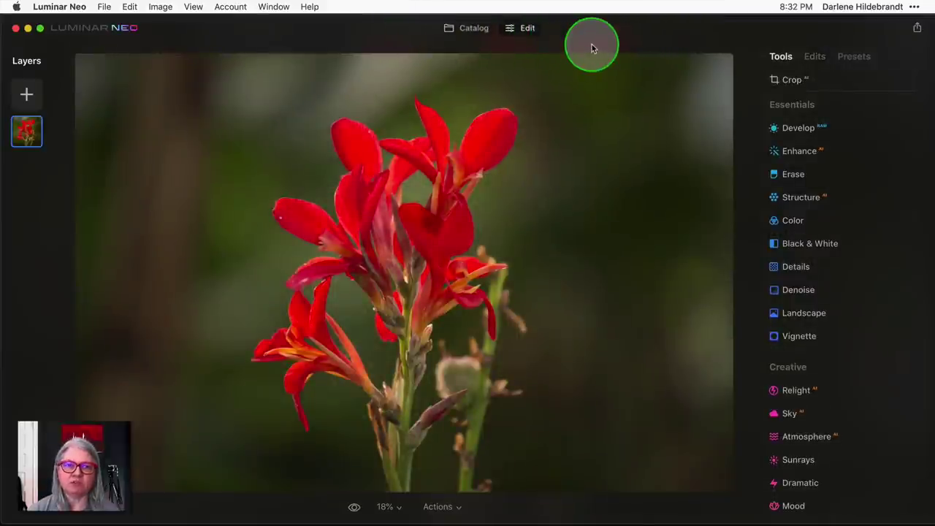
Try the Nature collection's Sunny Small preset on the red flower, then apply Best Close Up.
left_click(854, 60)
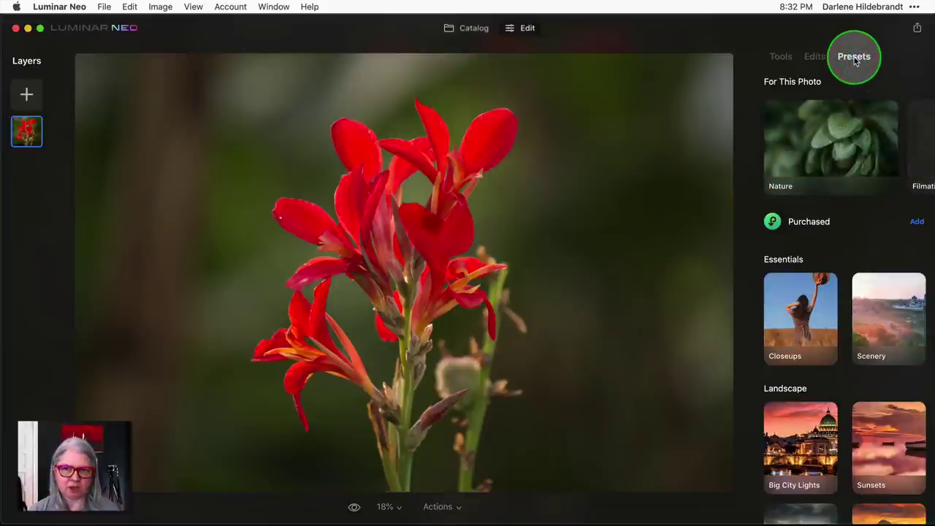
left_click(832, 130)
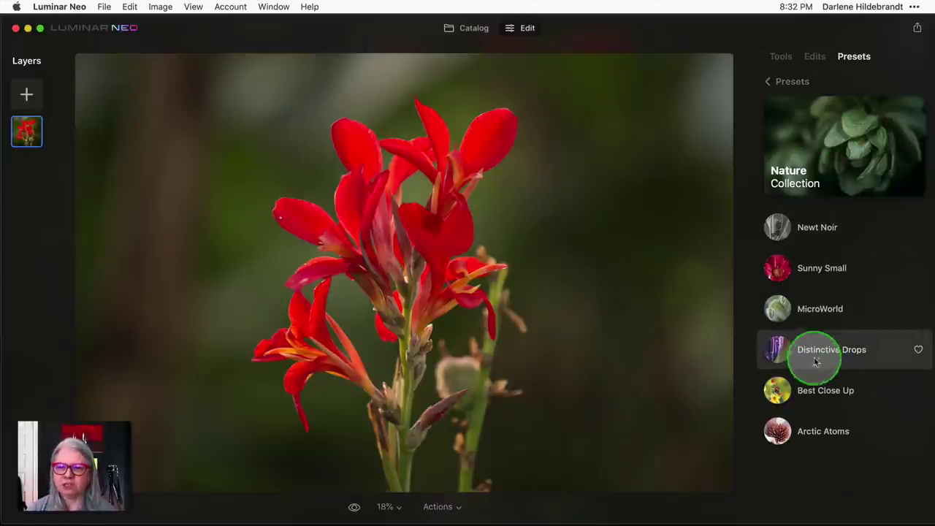
left_click(817, 287)
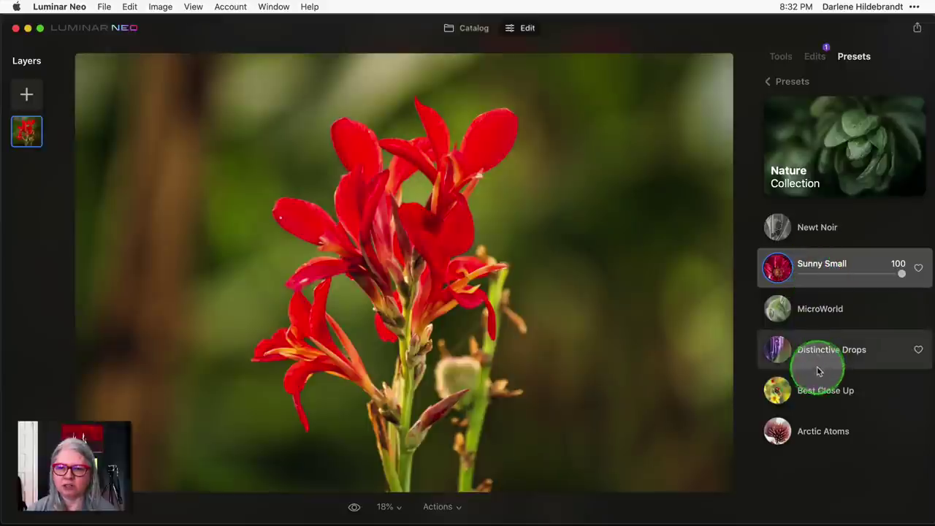
left_click(820, 390)
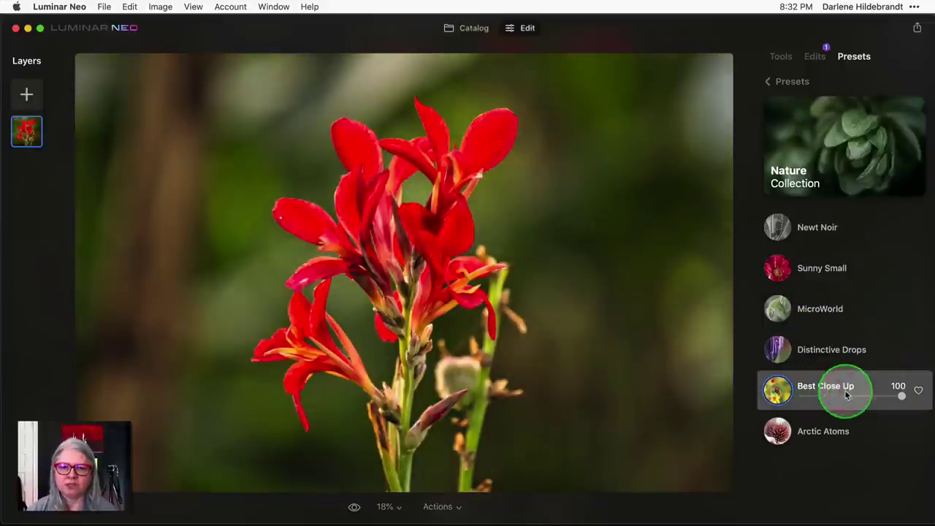
Discard the preset's edits and revert the flower photo to its original.
left_click(814, 56)
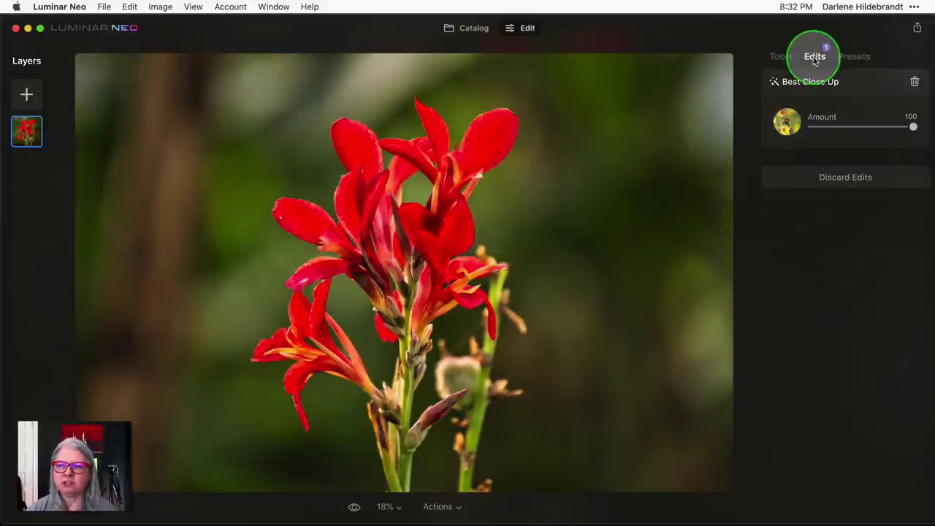
left_click(838, 177)
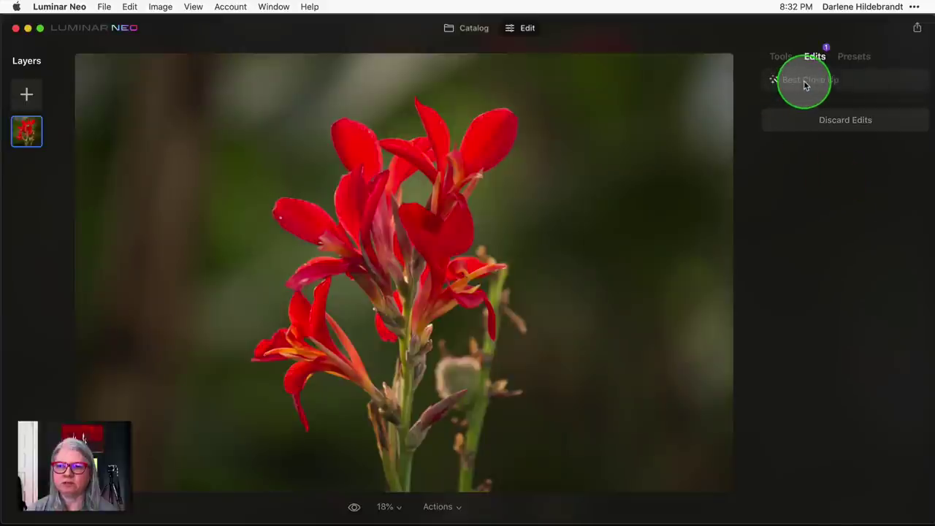
right_click(671, 117)
mouse_move(701, 142)
left_click(828, 142)
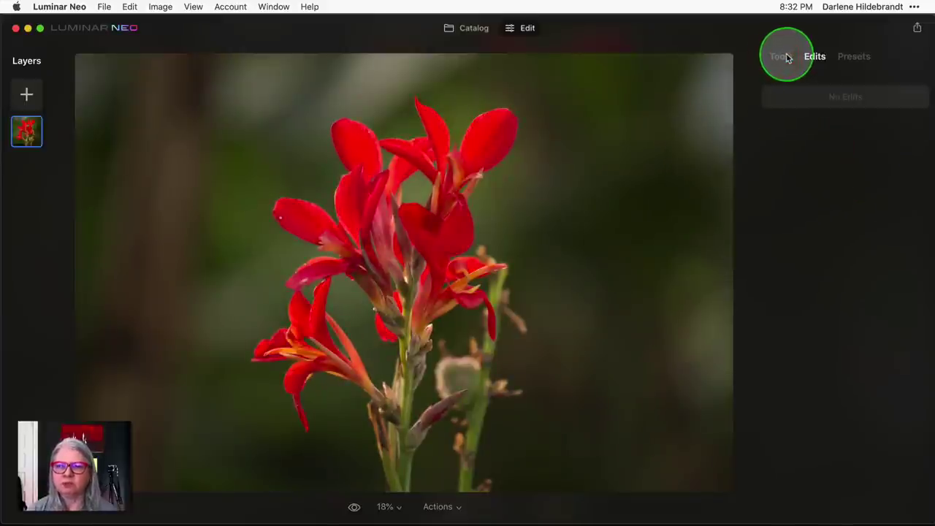
Increase Develop's Smart Contrast and nudge the white balance temperature.
left_click(781, 57)
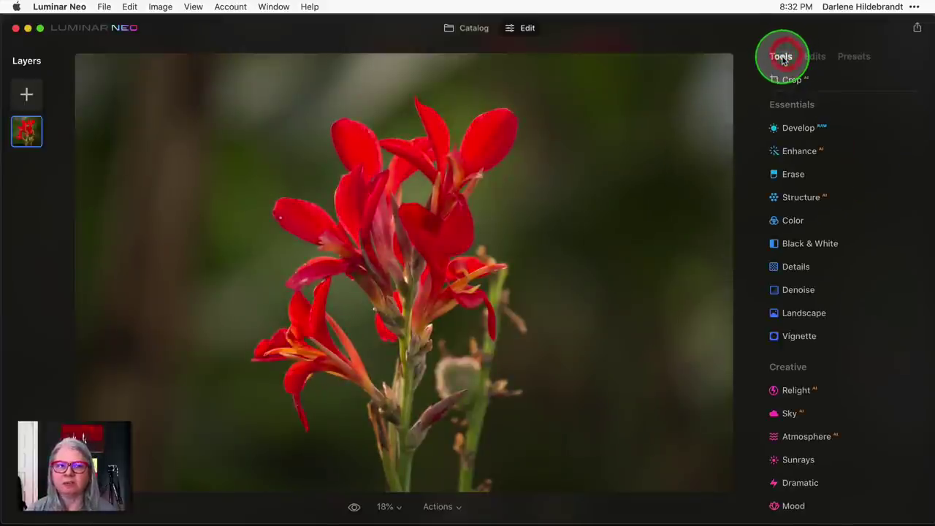
left_click(795, 128)
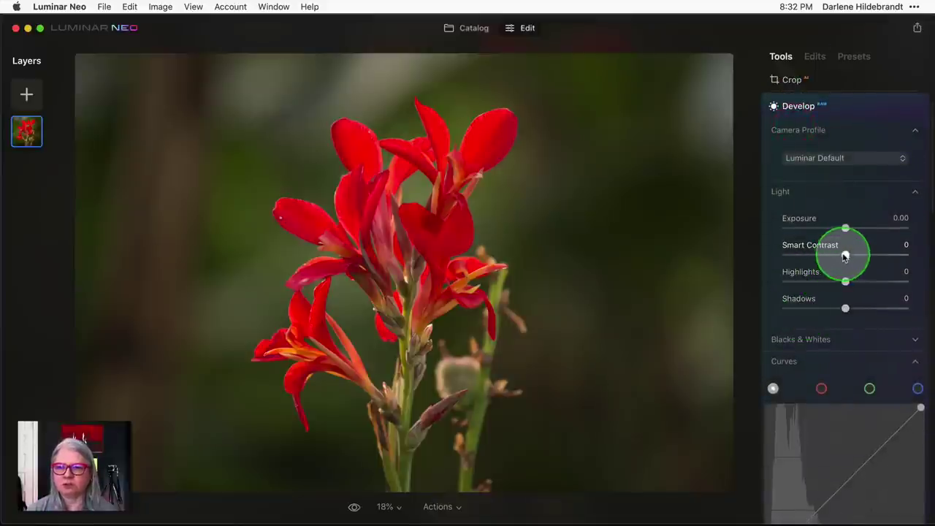
left_click_drag(845, 254, 867, 254)
scroll(809, 208, "down", 5)
scroll(809, 208, "down", 8)
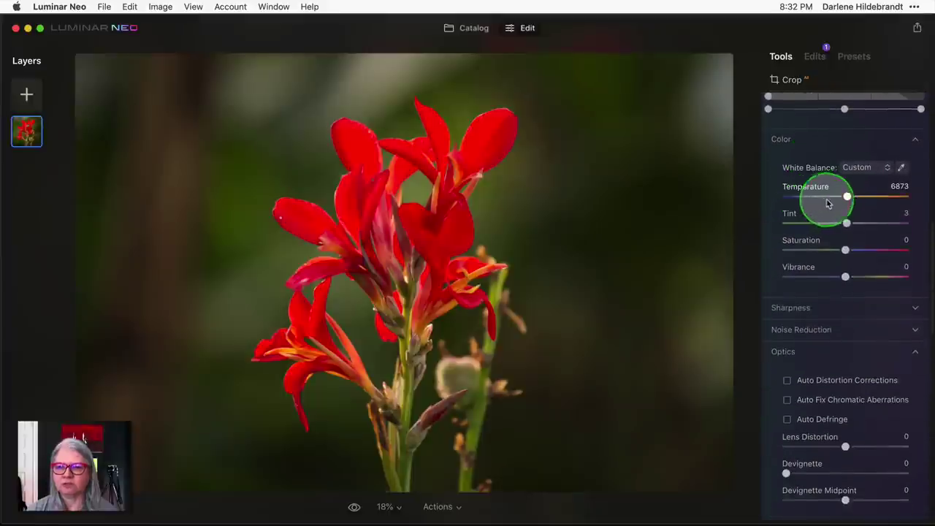
left_click_drag(847, 199, 849, 197)
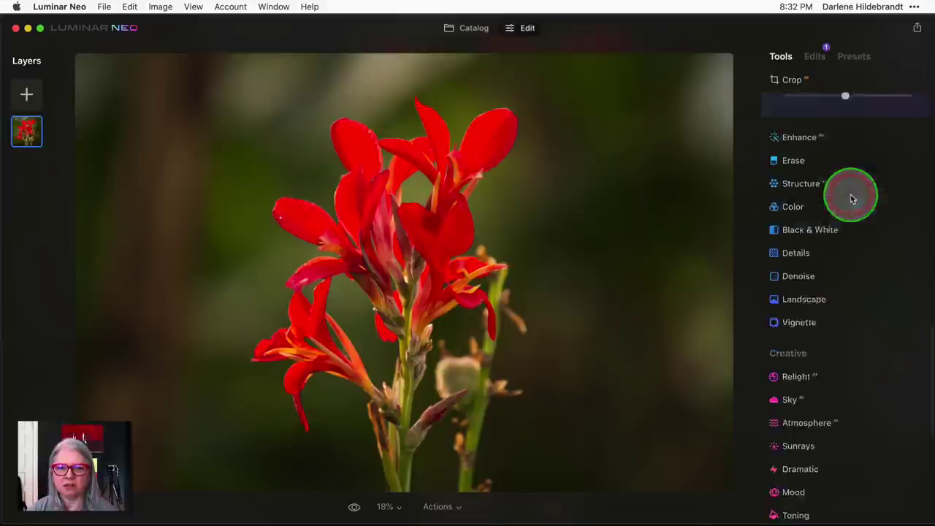
Darken the flower photo's edges with a Vignette Amount of -68.
left_click(804, 282)
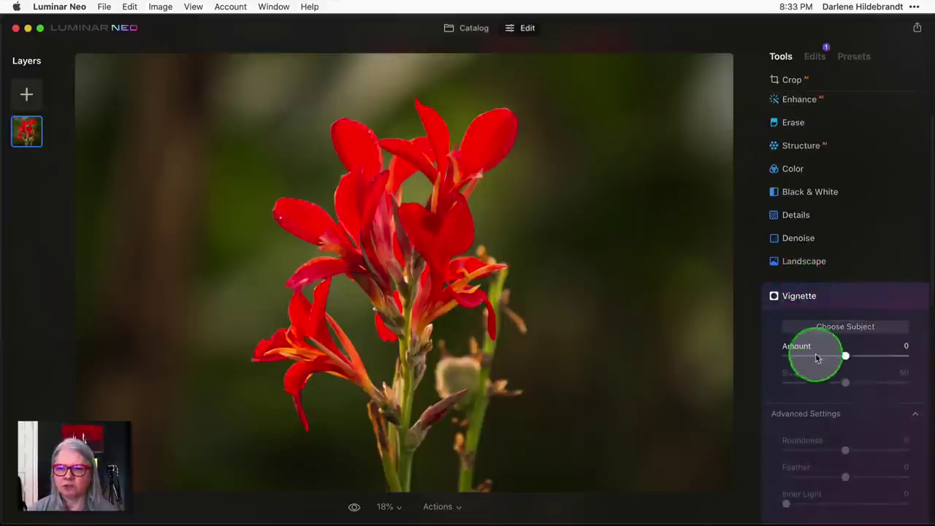
left_click_drag(846, 357, 809, 360)
left_click(838, 295)
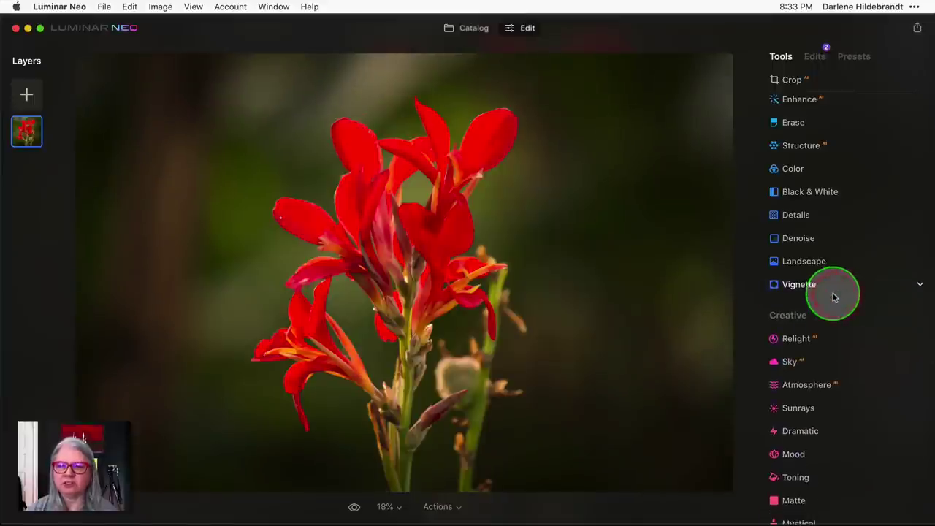
left_click(848, 57)
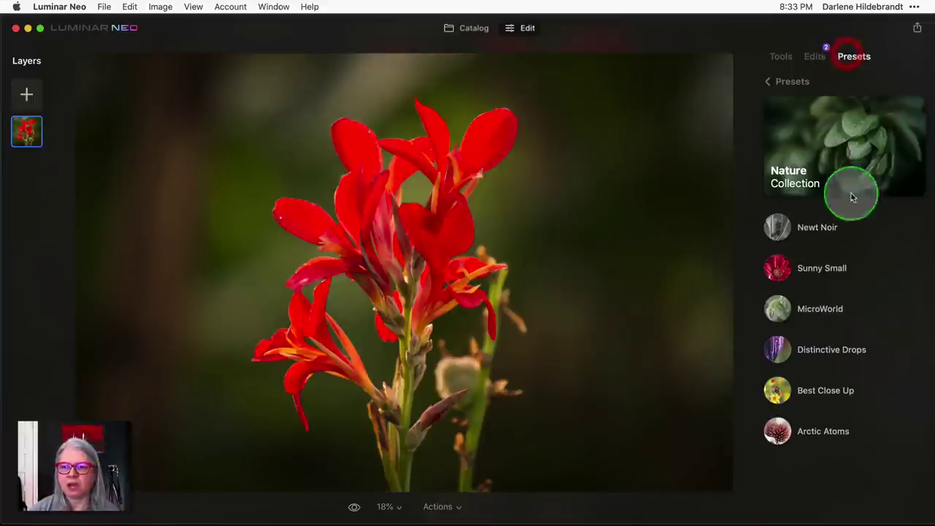
Apply Best Close Up, confirming it replaces the manual edits, and lower its Amount to 89.
left_click(826, 391)
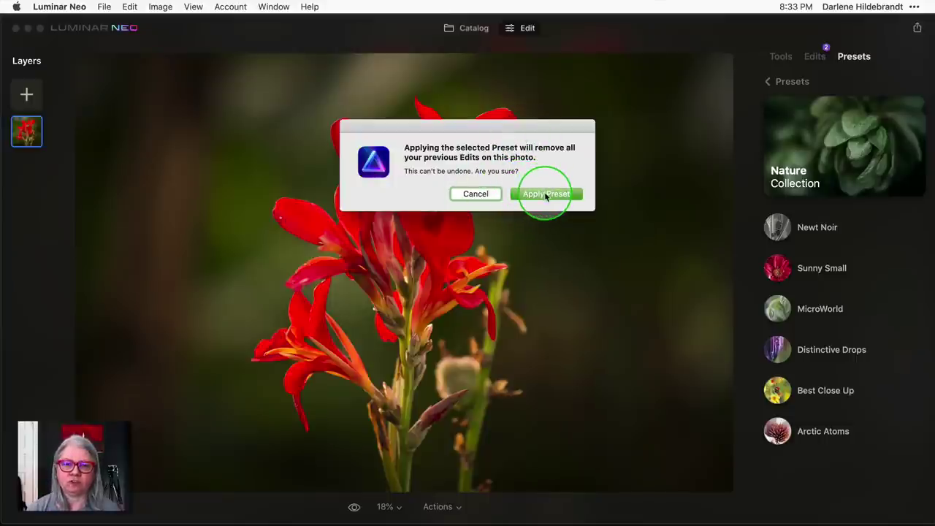
left_click(546, 194)
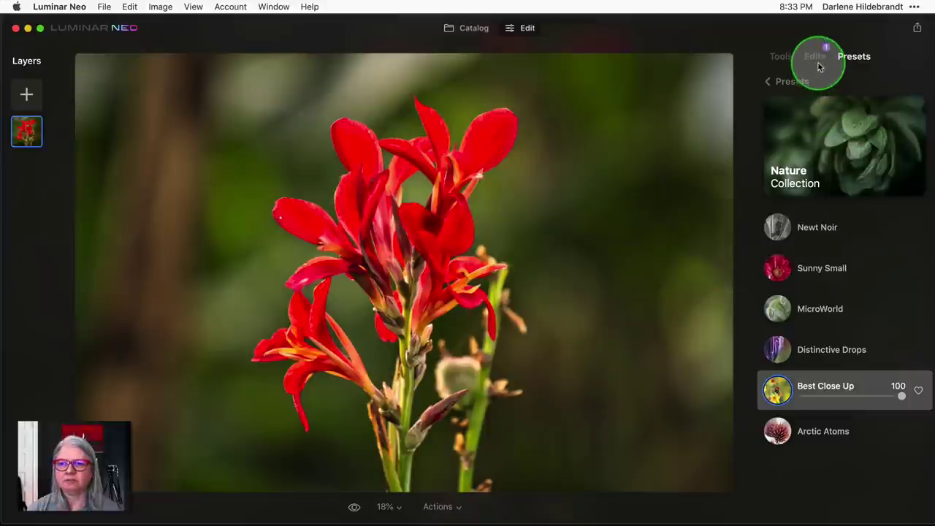
left_click(817, 62)
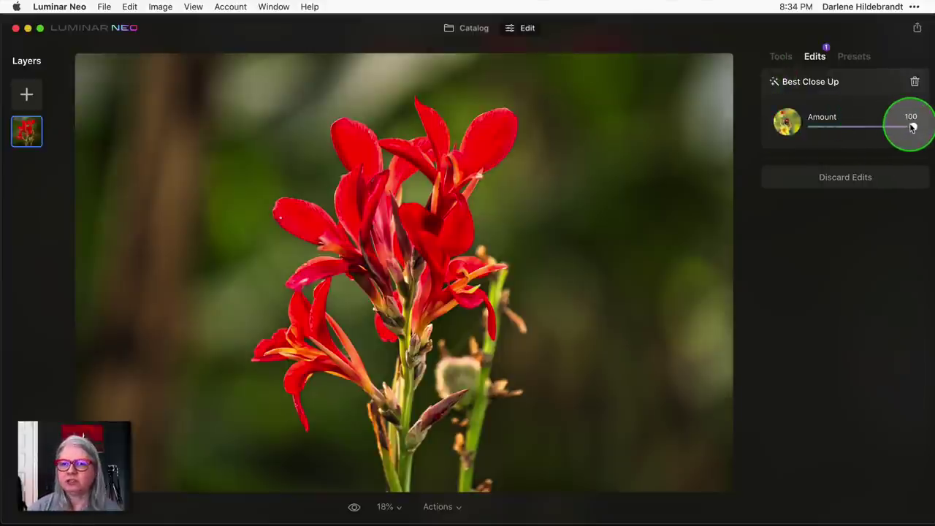
mouse_move(912, 126)
left_mouse_down()
mouse_move(837, 129)
mouse_move(902, 125)
left_mouse_up()
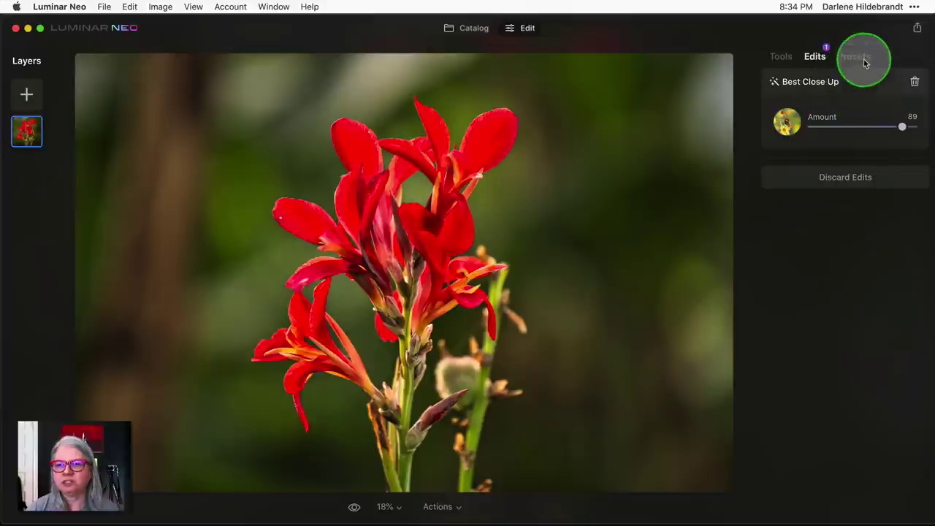
Switch from the red lily back to editing the wooden cart photo and its eleven edits.
left_click(784, 57)
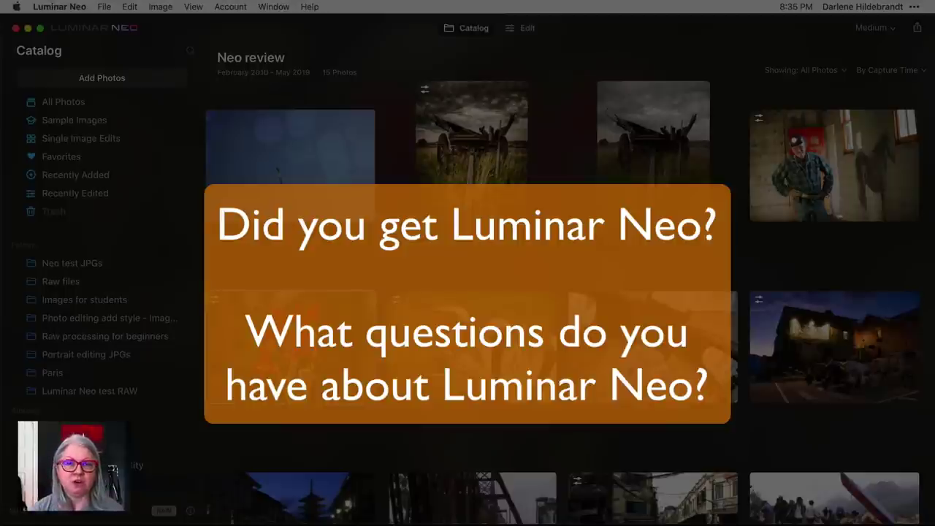
left_click(523, 29)
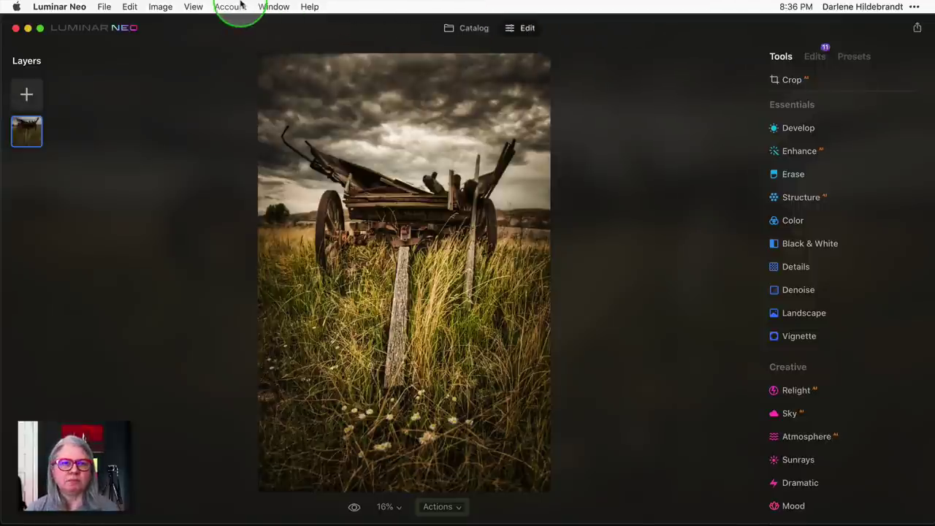
Open the Develop adjustments for the wagon photo.
left_click(189, 6)
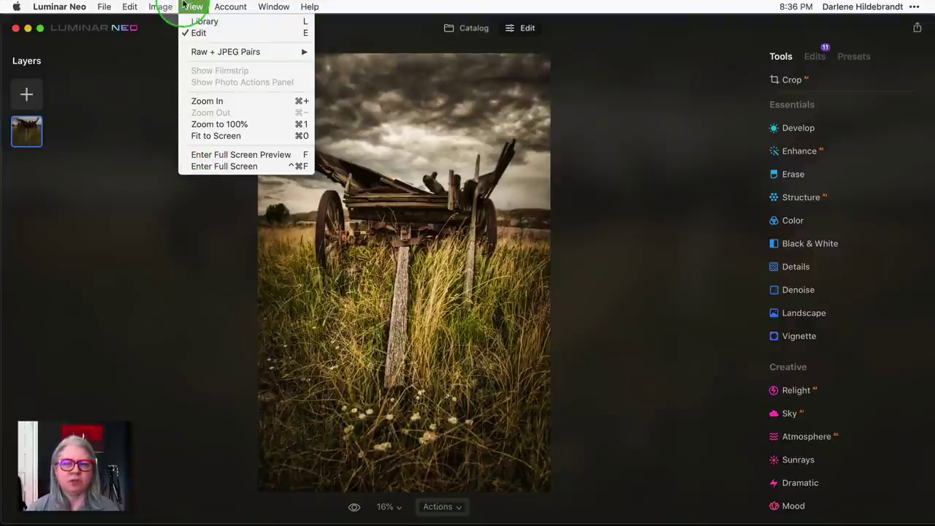
left_click(633, 193)
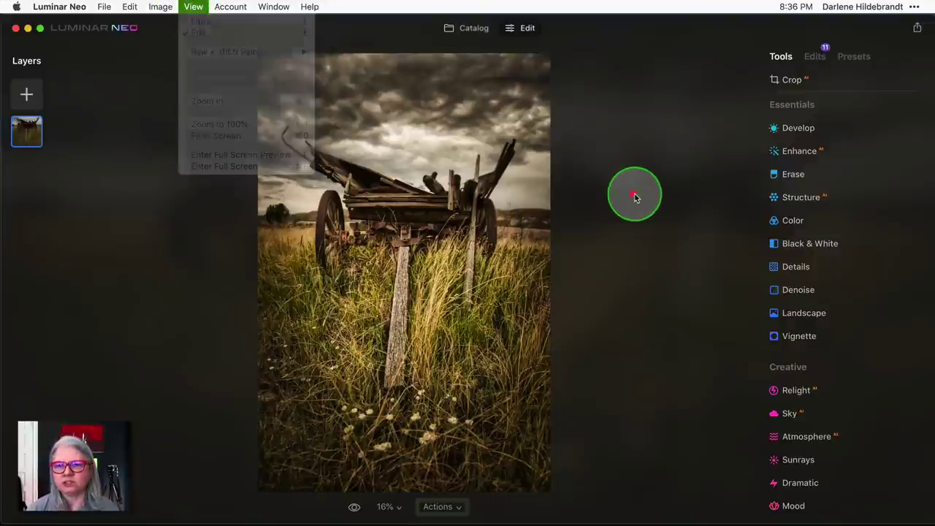
left_click(825, 128)
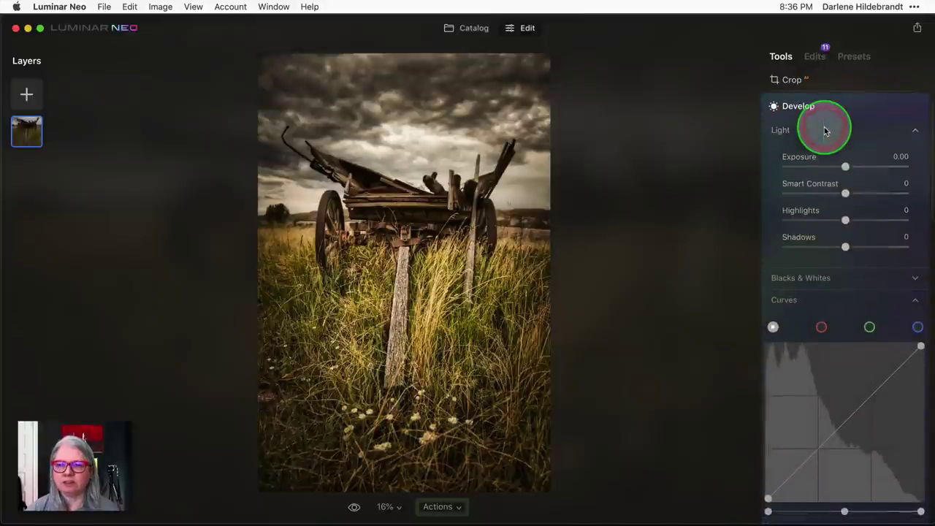
scroll(826, 130, "down", 2)
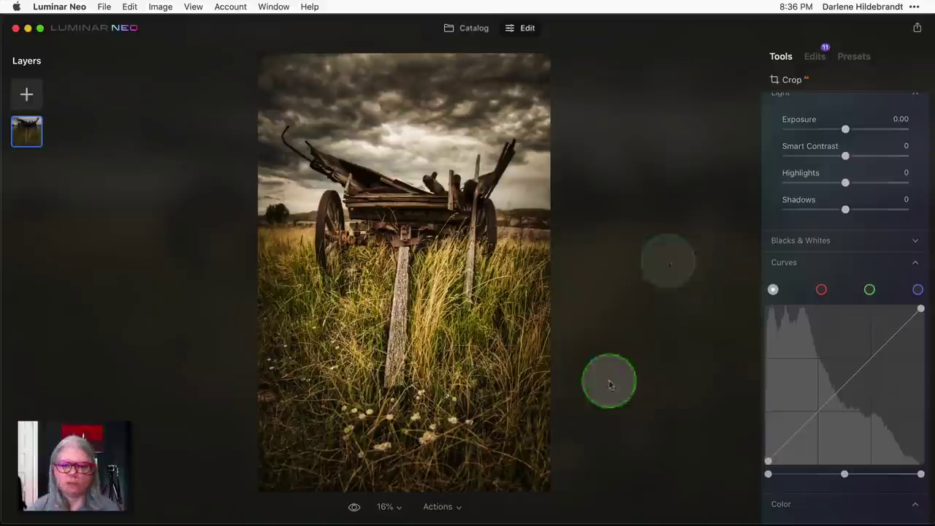
Compare the edited wagon photo with its original, then look for Show Filmstrip in the View menu.
left_click(354, 507)
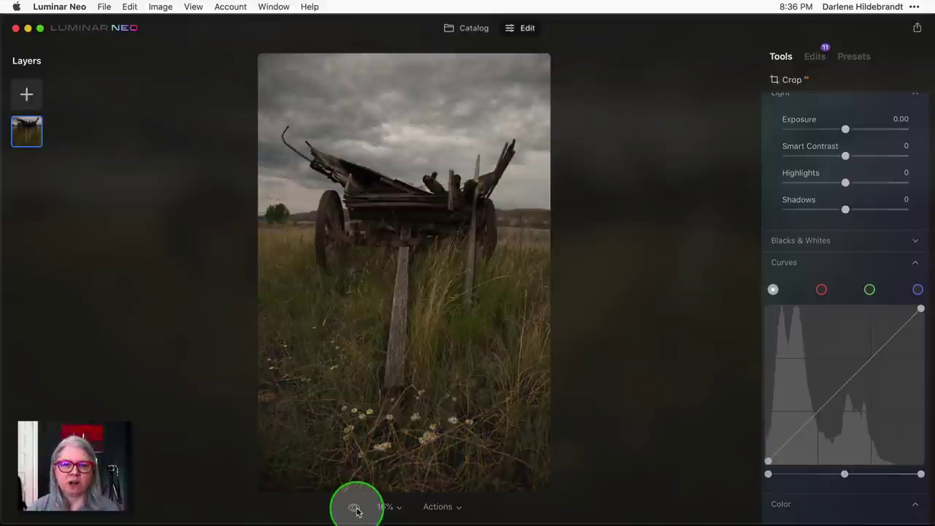
left_click(355, 509)
left_click(354, 509)
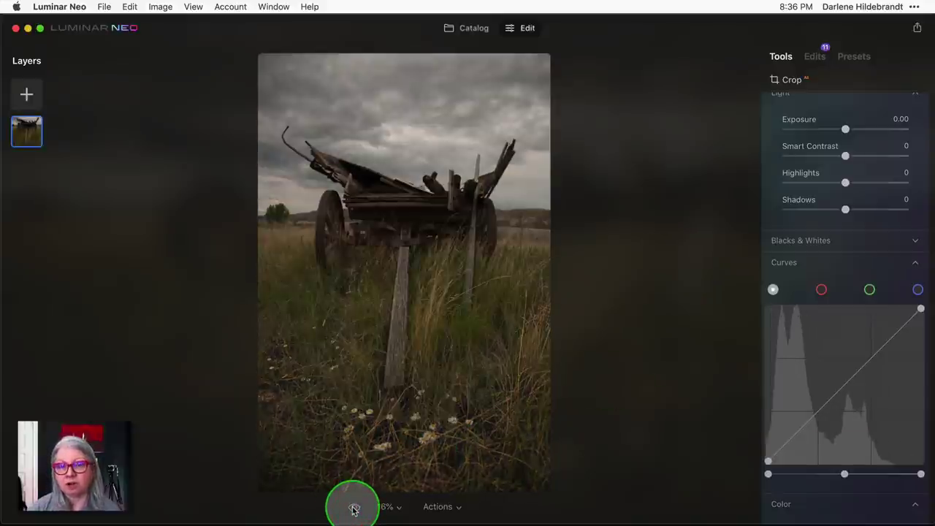
left_click(354, 509)
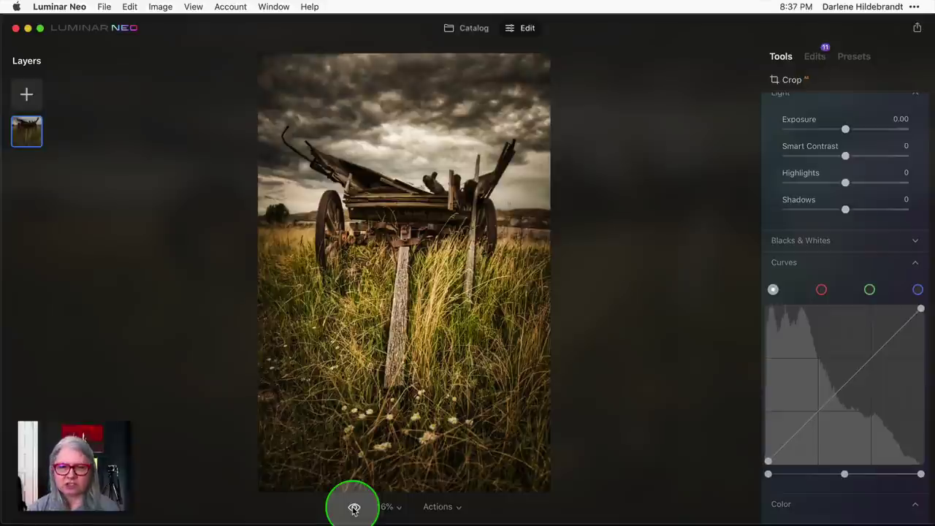
left_click(543, 361)
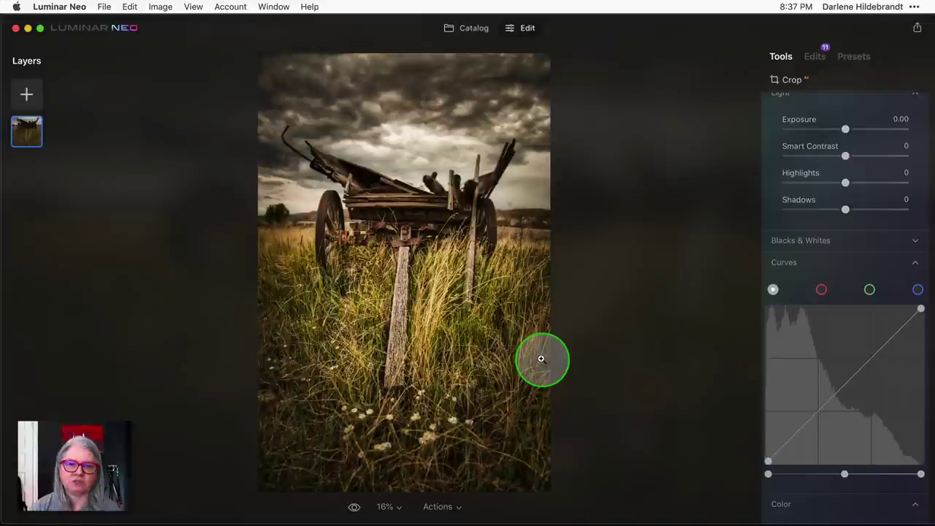
left_click_drag(190, 5, 267, 76)
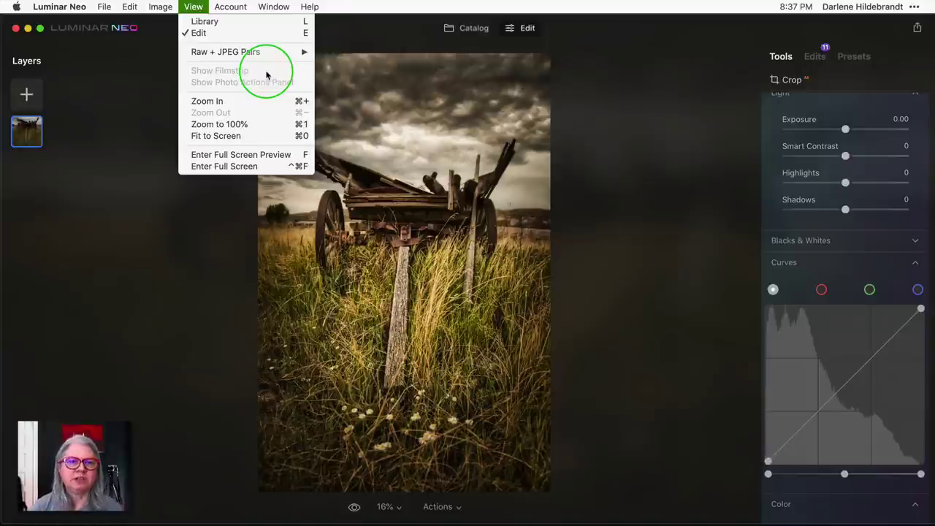
left_click_drag(267, 75, 231, 84)
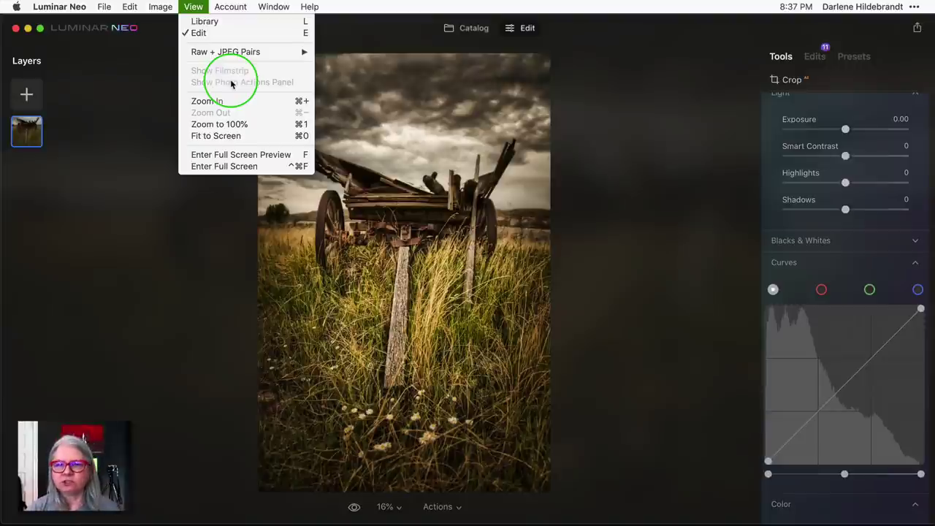
Close the view options and collapse the Develop adjustments.
left_click(643, 221)
scroll(818, 241, "up", 3)
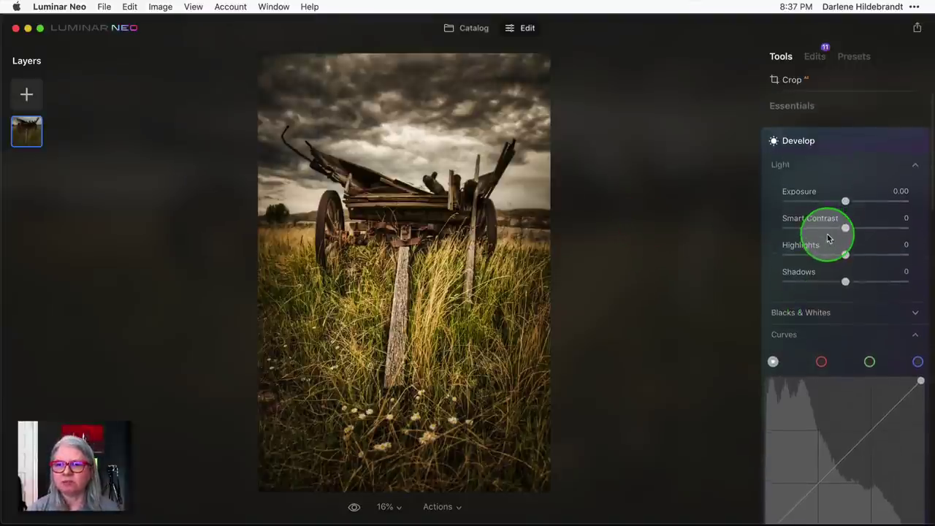
left_click(839, 140)
scroll(840, 141, "down", 5)
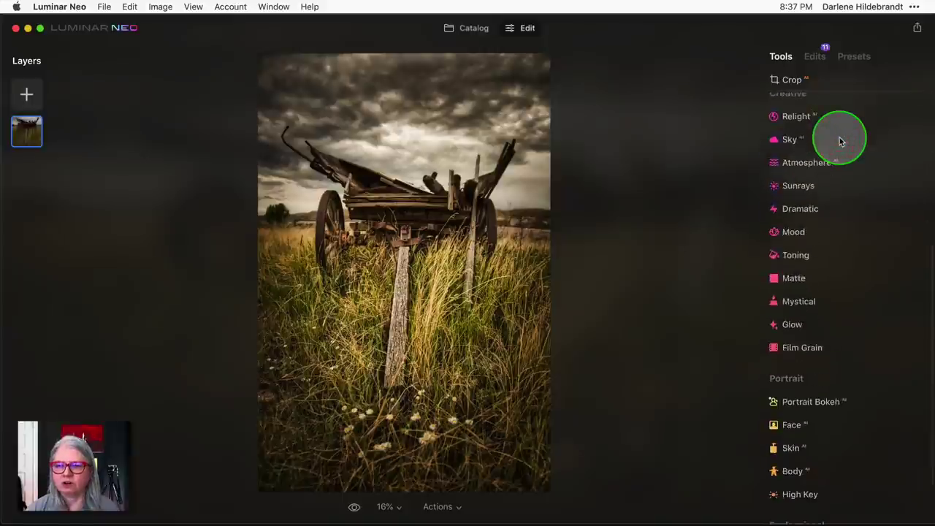
scroll(840, 140, "down", 3)
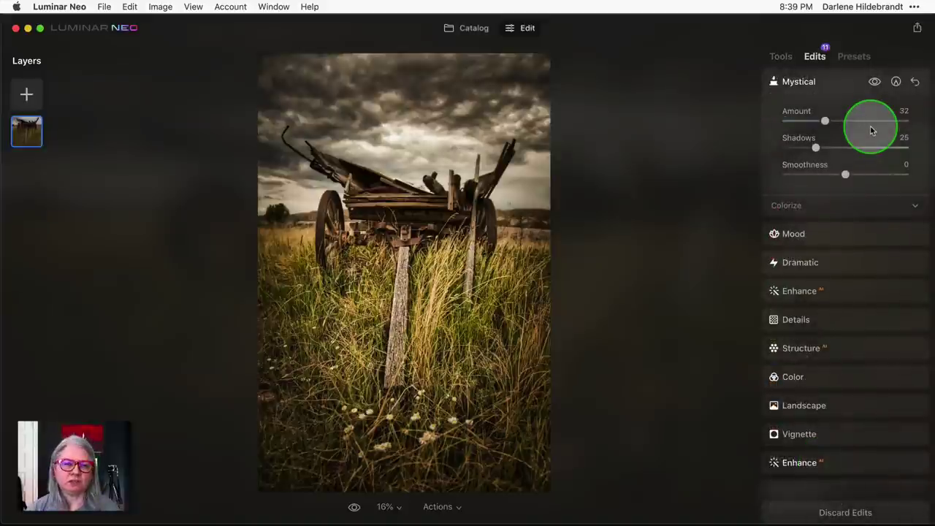
Add a mask to the Mystical edit and inspect its mask types and extra options.
left_click(896, 82)
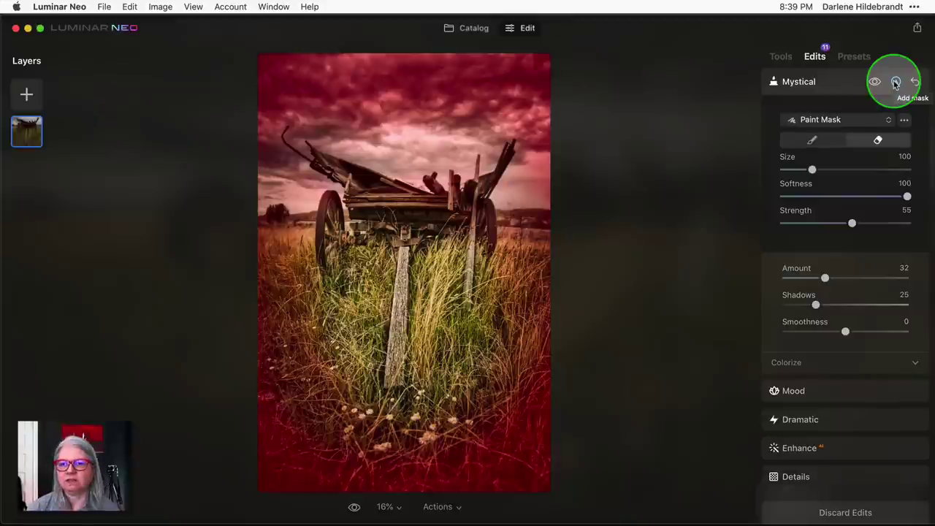
left_click(812, 122)
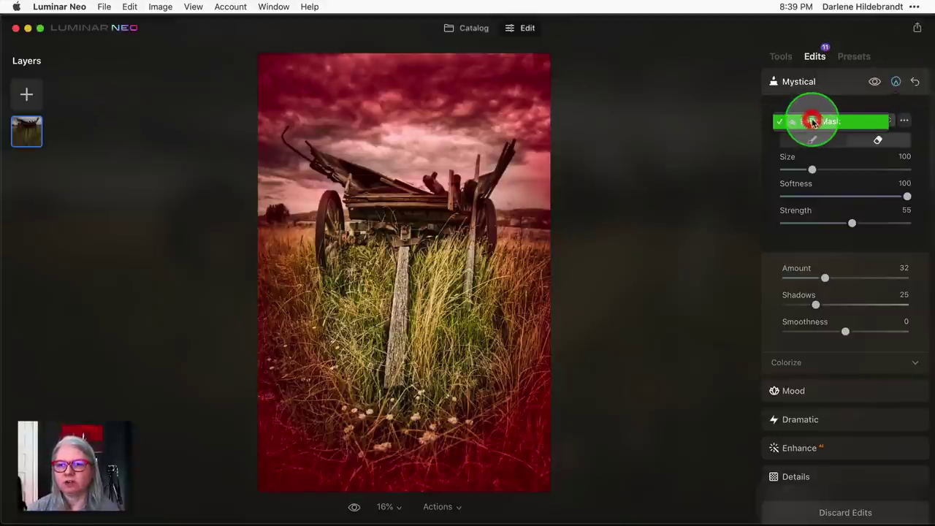
left_click(860, 121)
left_click(904, 121)
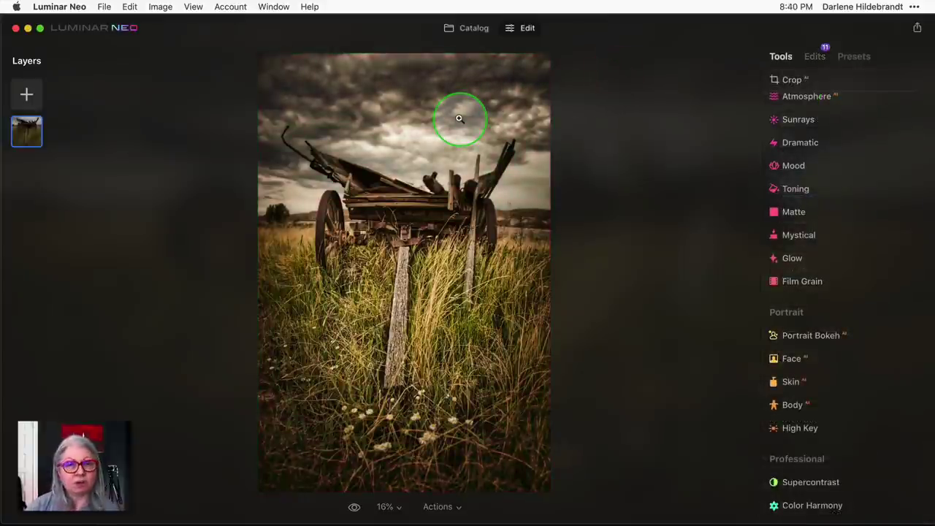
Check the photo's right-click Revert to Original option, then dismiss it.
right_click(459, 118)
mouse_move(491, 144)
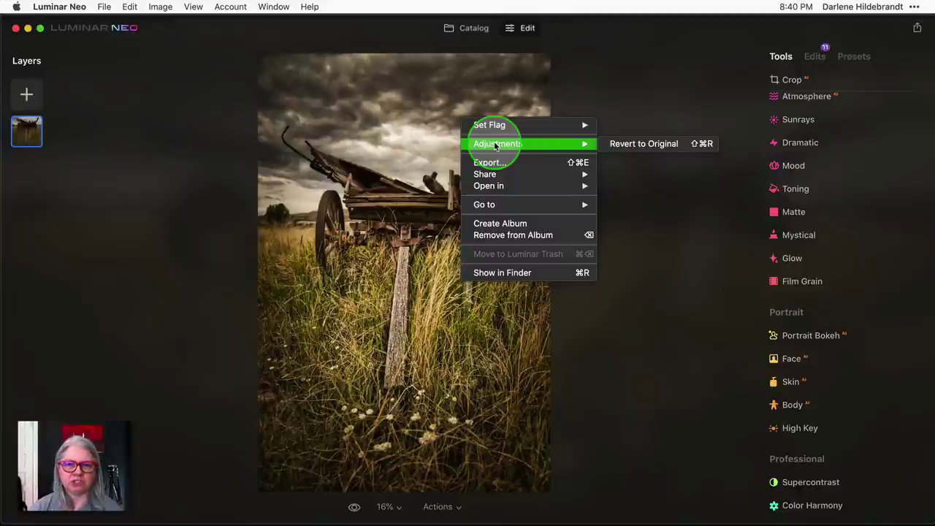
left_click(641, 174)
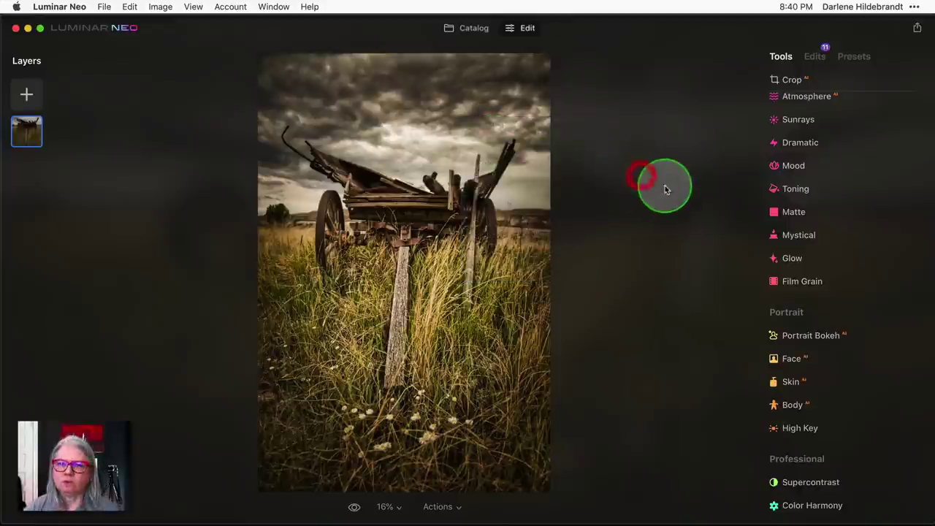
Erase the wagon's long pole, find no undo, then erase a patch at the wagon's left end.
scroll(826, 196, "up", 5)
scroll(826, 197, "up", 3)
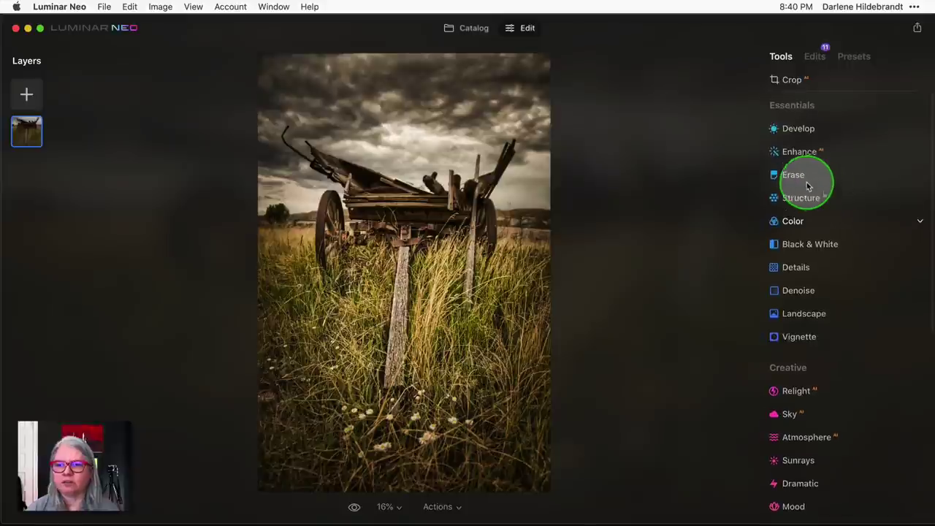
left_click(814, 179)
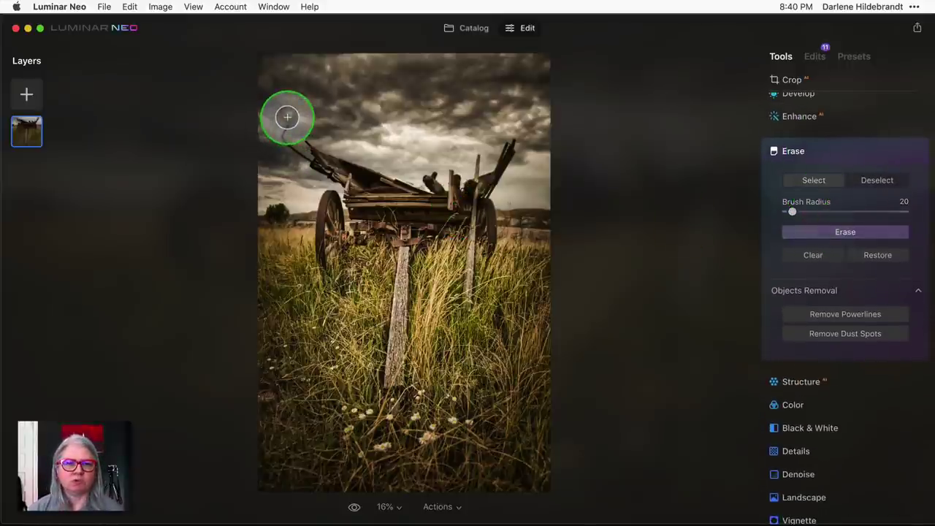
mouse_move(288, 124)
left_mouse_down()
mouse_move(285, 143)
mouse_move(312, 164)
left_mouse_up()
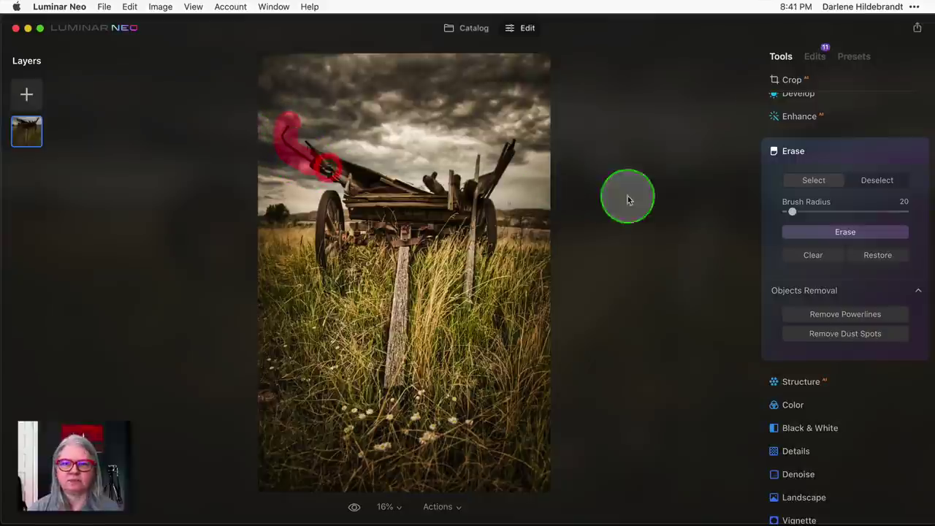
left_click(833, 231)
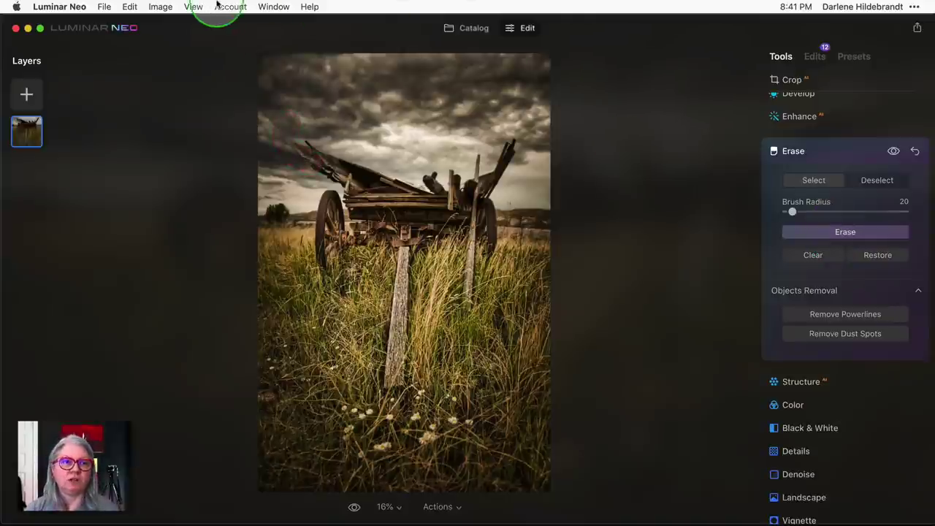
left_click(130, 7)
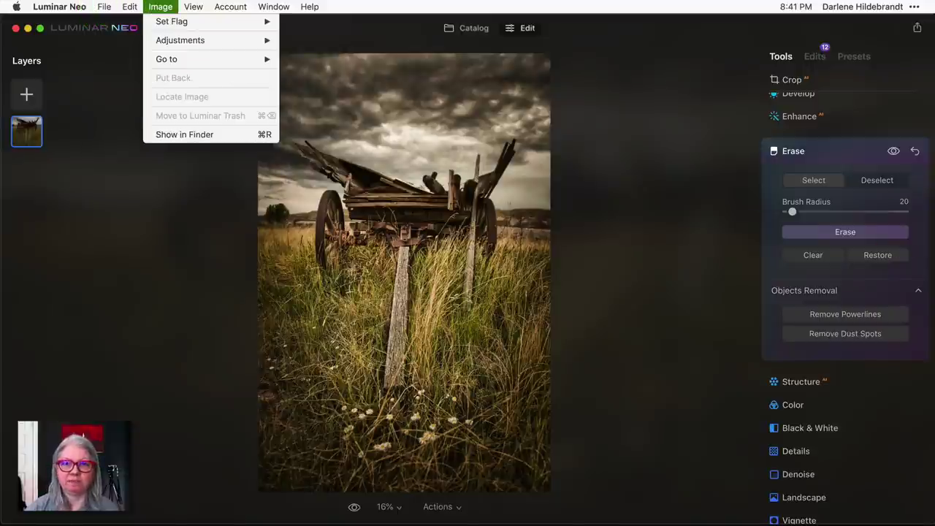
left_click(727, 250)
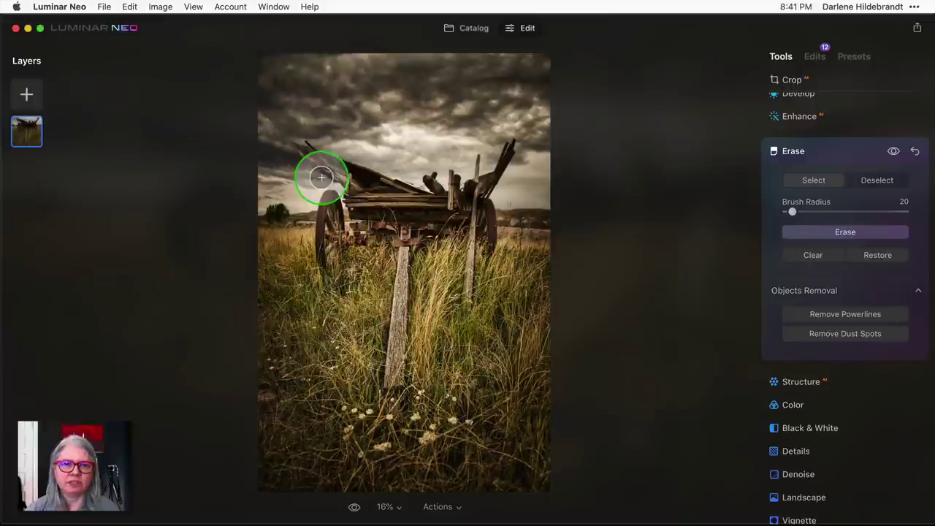
mouse_move(324, 171)
left_mouse_down()
mouse_move(296, 114)
mouse_move(285, 118)
mouse_move(292, 164)
mouse_move(281, 127)
left_mouse_up()
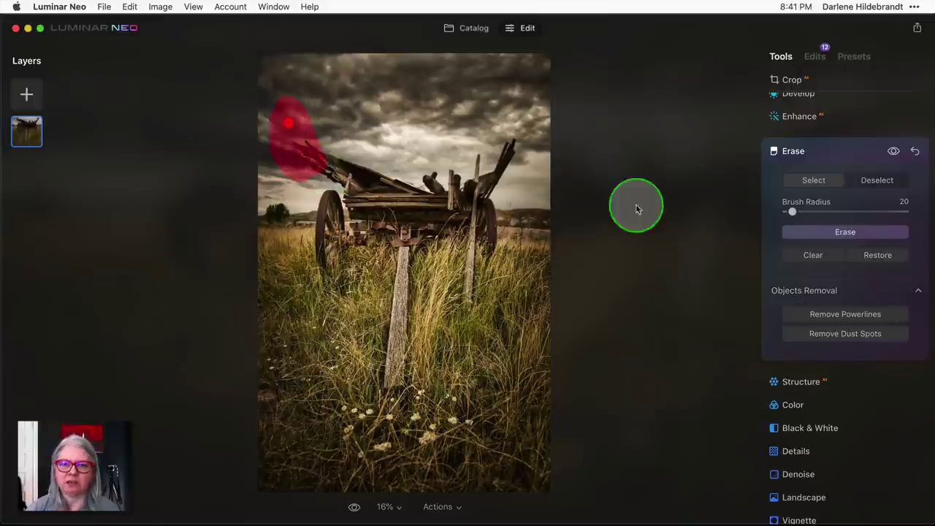
left_click(846, 231)
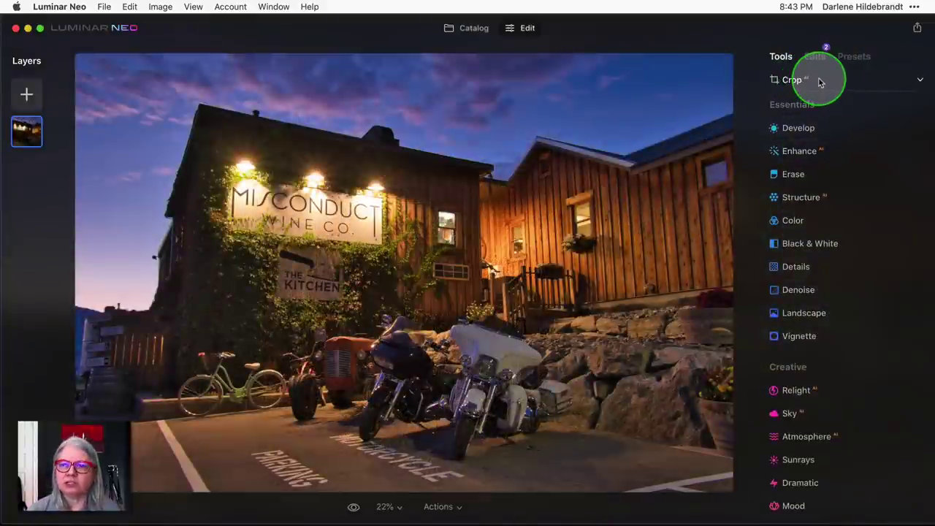
Auto-level the winery photo's horizon with Crop's Horizon Alignment.
left_click(828, 82)
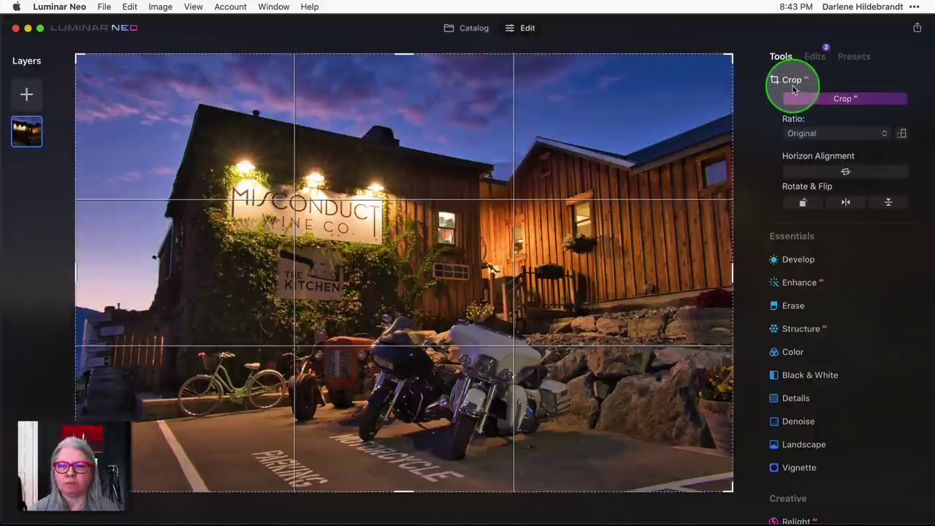
left_click(846, 172)
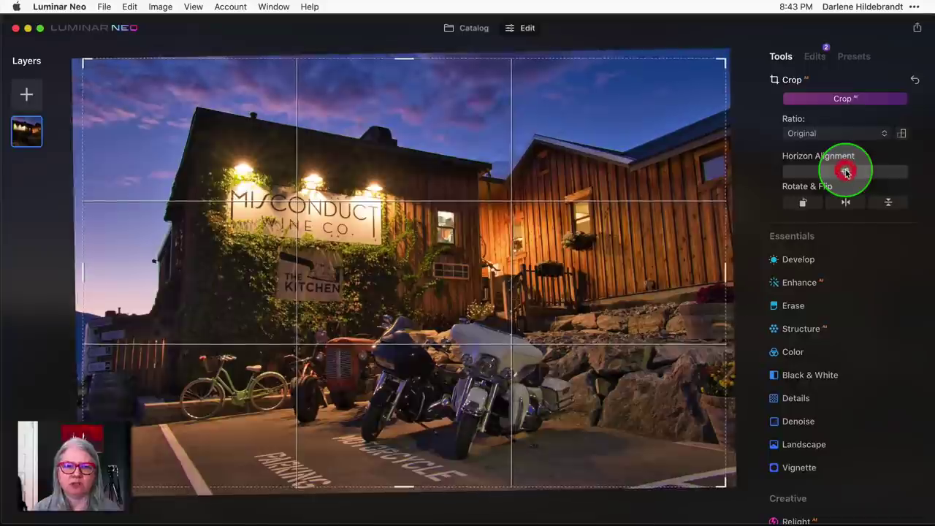